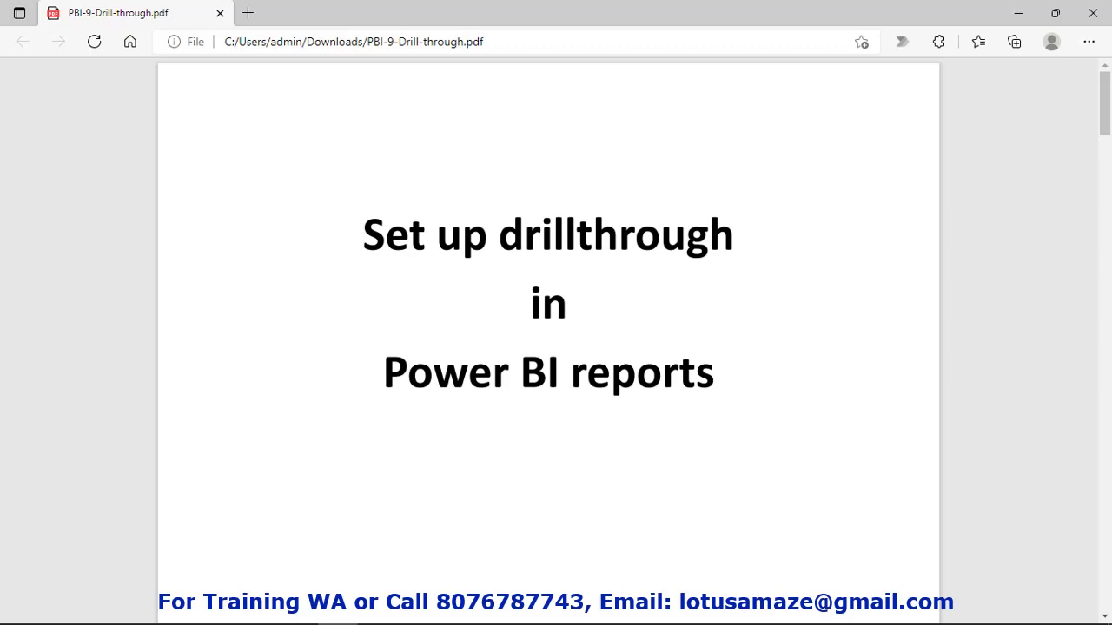
# Step: Read through the PDF slides that explain drill-through from the country list to the product list
pyautogui.scroll(-10, 547, 348)
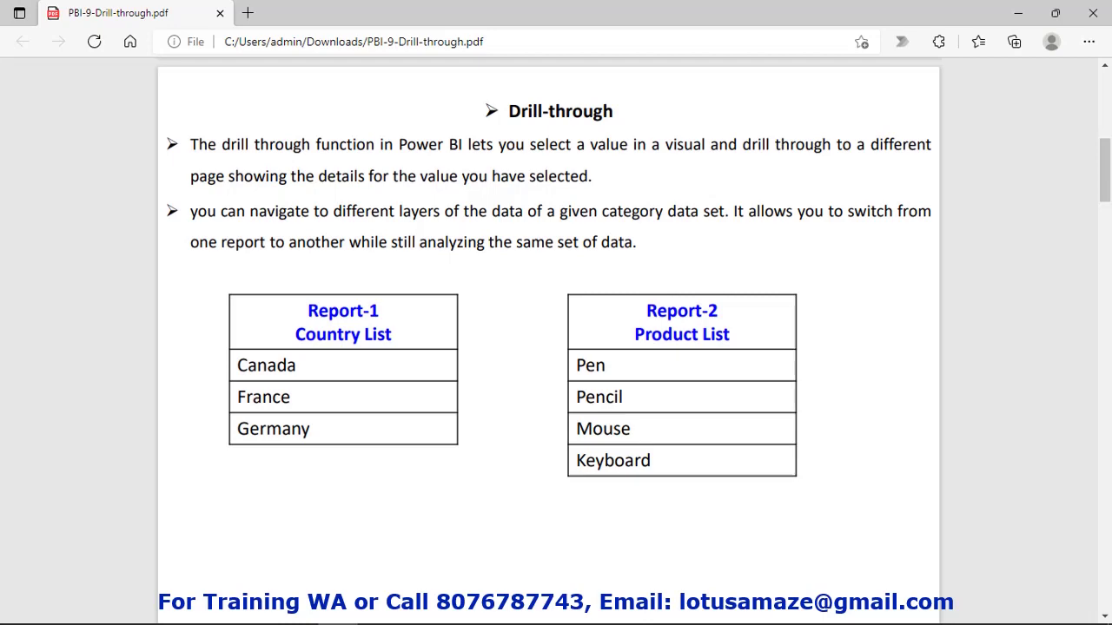
pyautogui.scroll(-7, 871, 372)
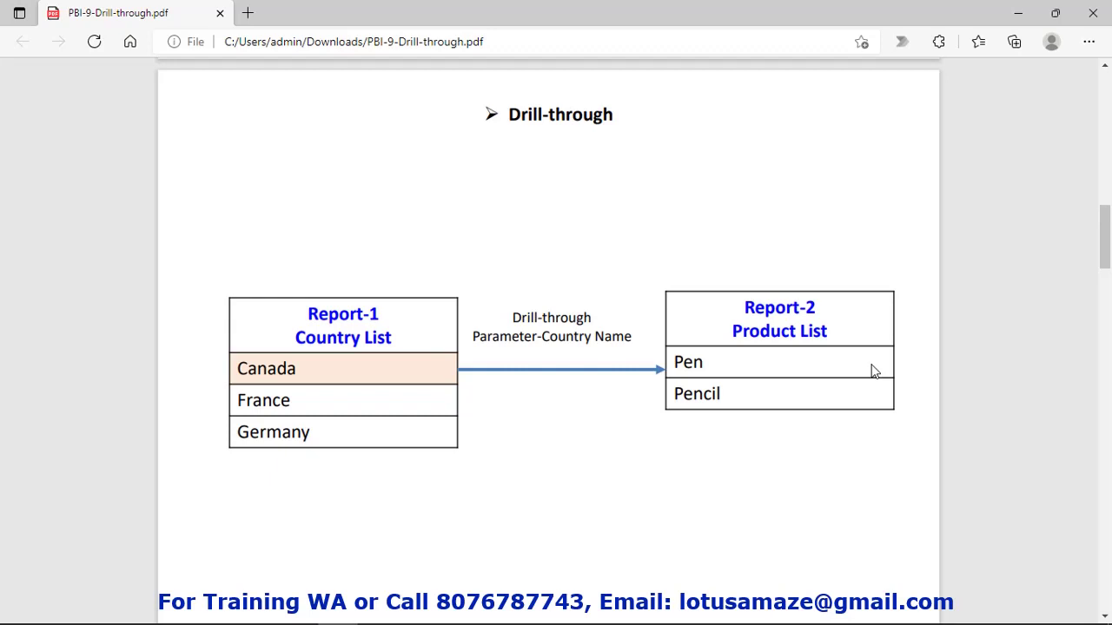
pyautogui.scroll(-8, 873, 371)
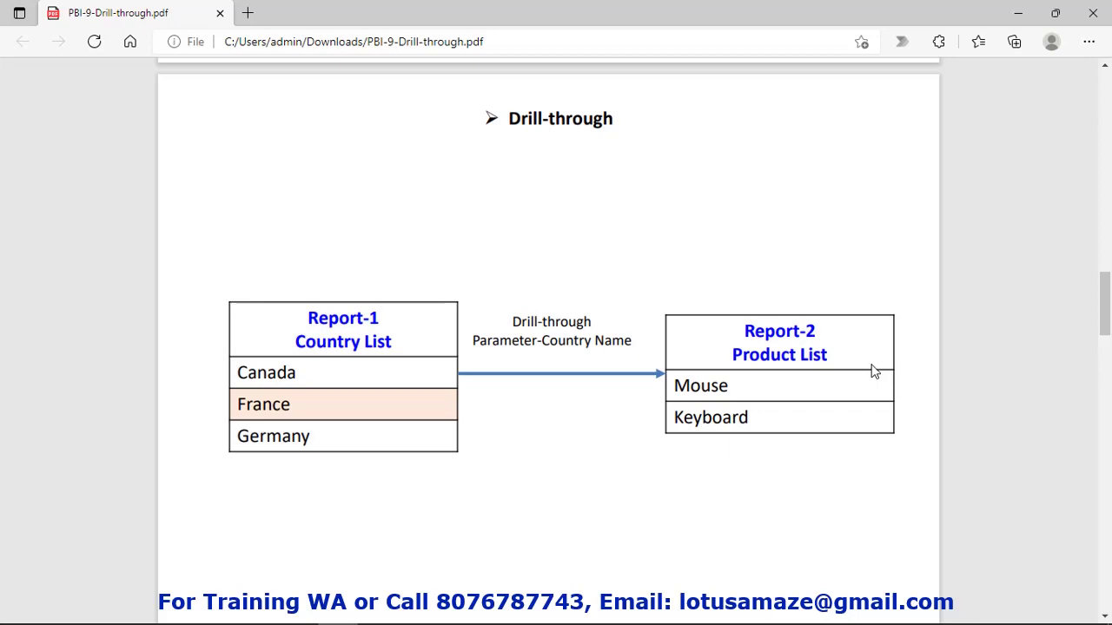
# Step: Switch to Power BI Desktop and compare the source report on Page 1 with the target report on Page 2
pyautogui.hotkey('alt', 'Tab')
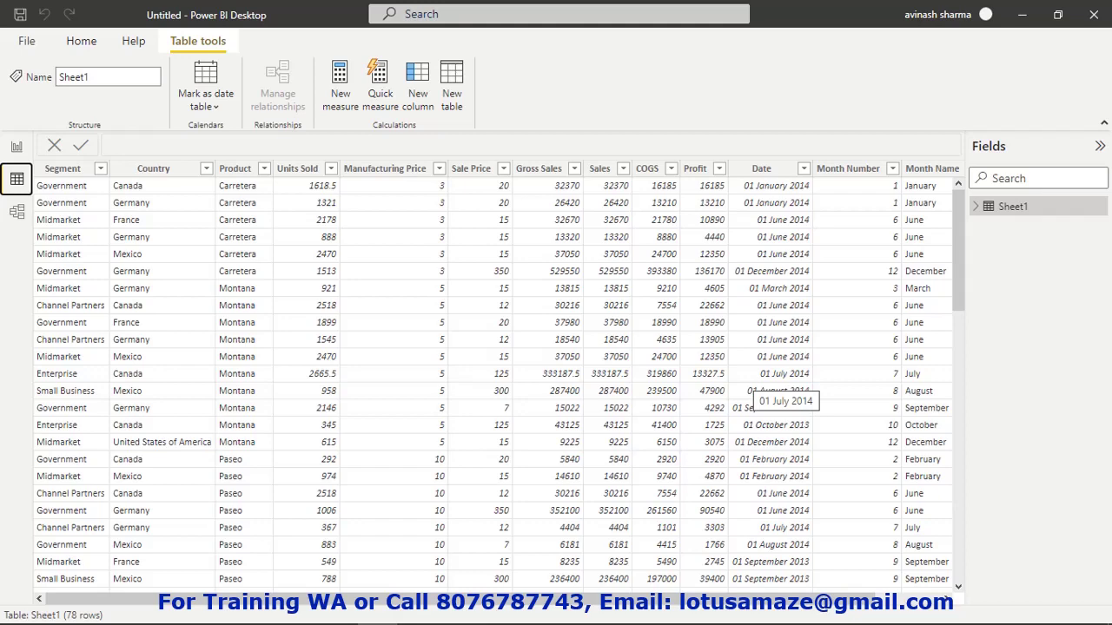
pyautogui.click(16, 149)
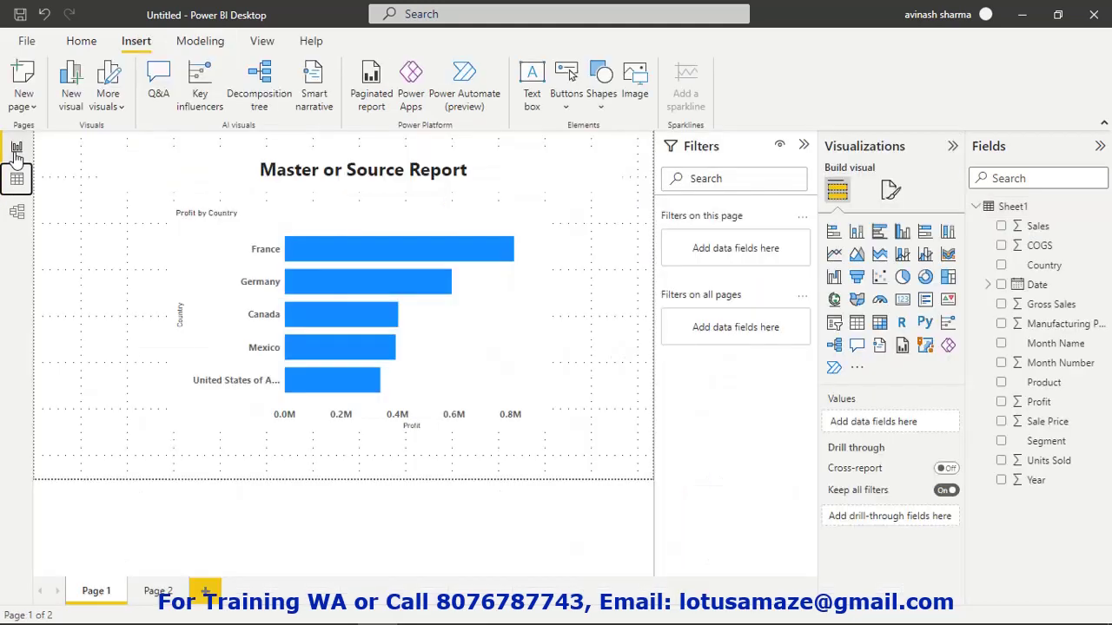
pyautogui.moveTo(474, 623)
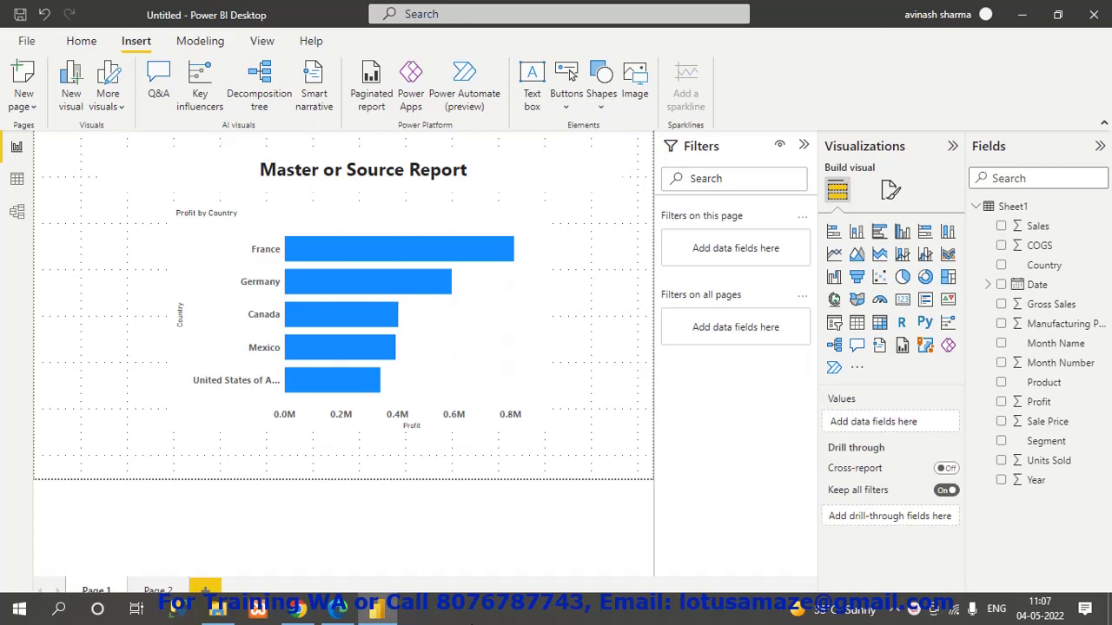
pyautogui.moveTo(339, 609)
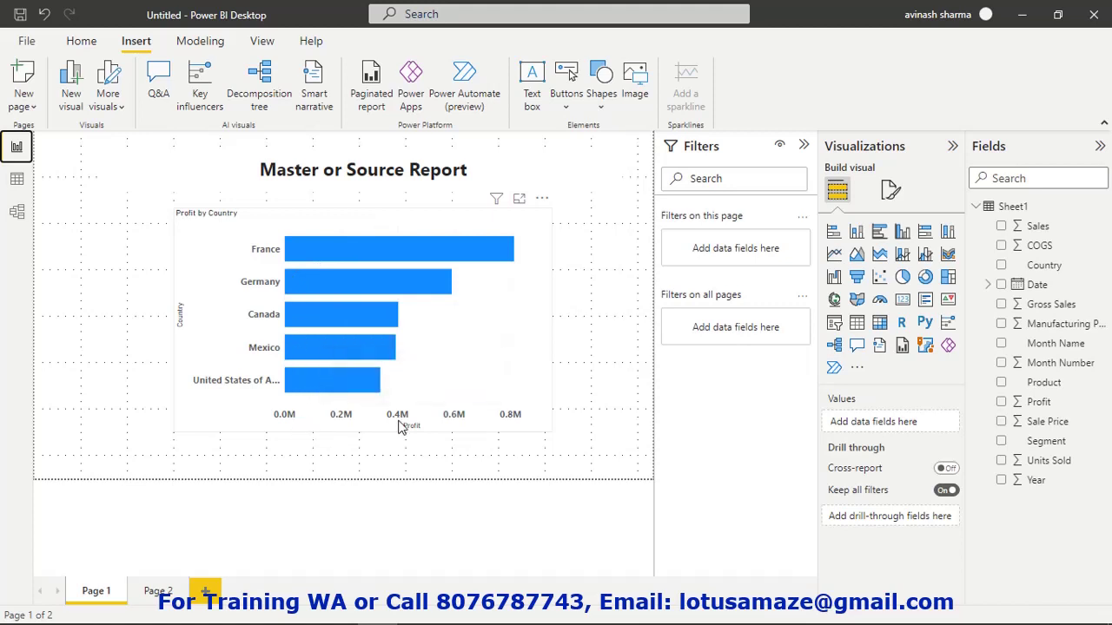
pyautogui.click(163, 599)
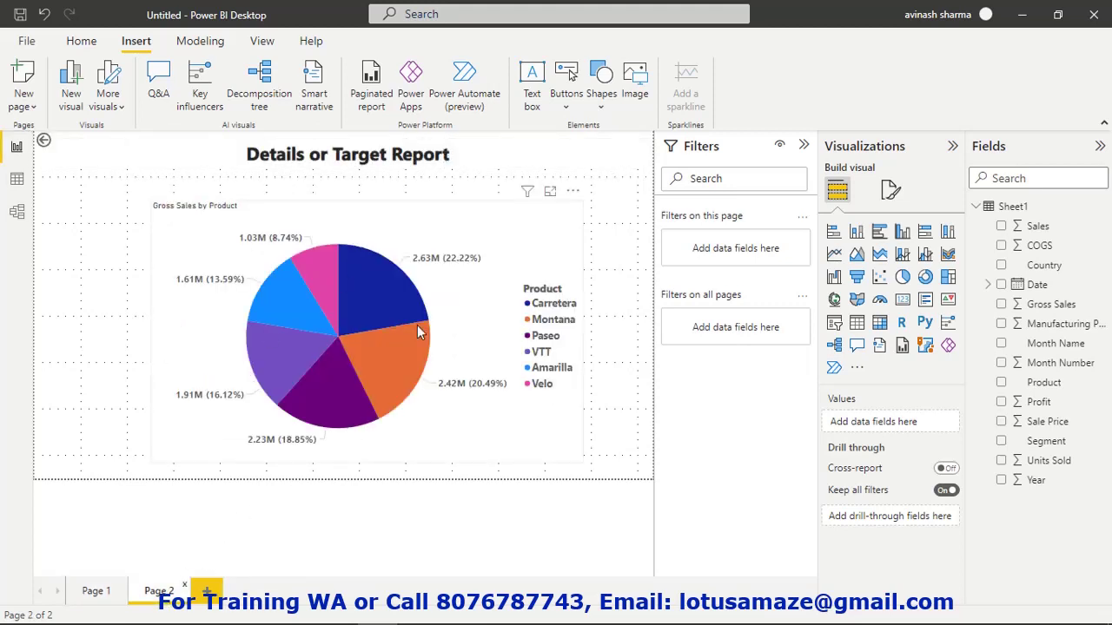
pyautogui.moveTo(417, 328)
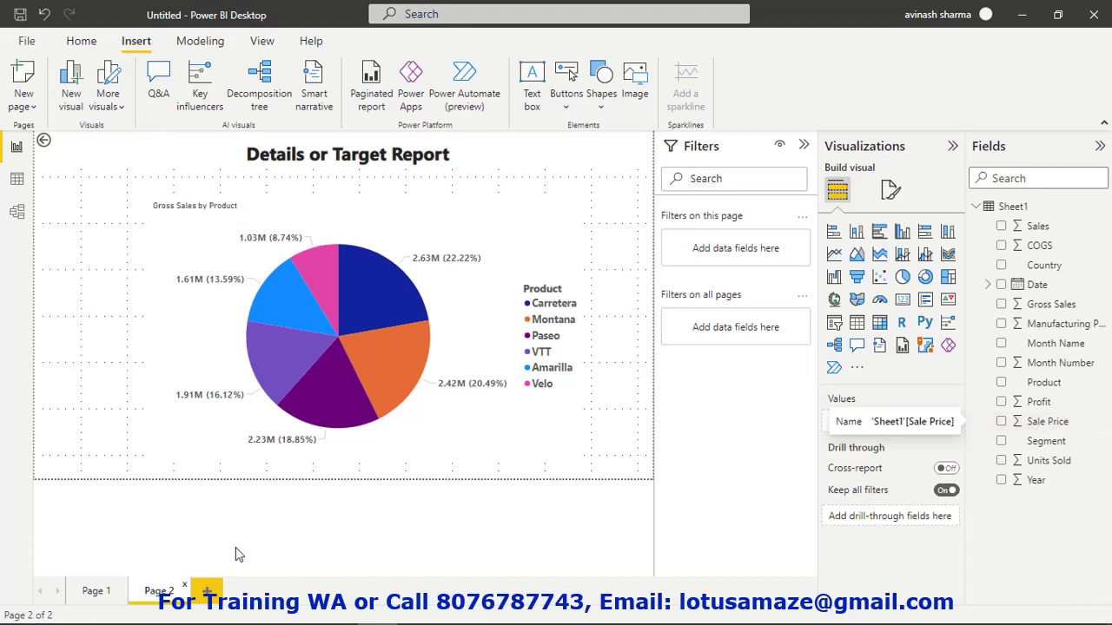
pyautogui.click(96, 592)
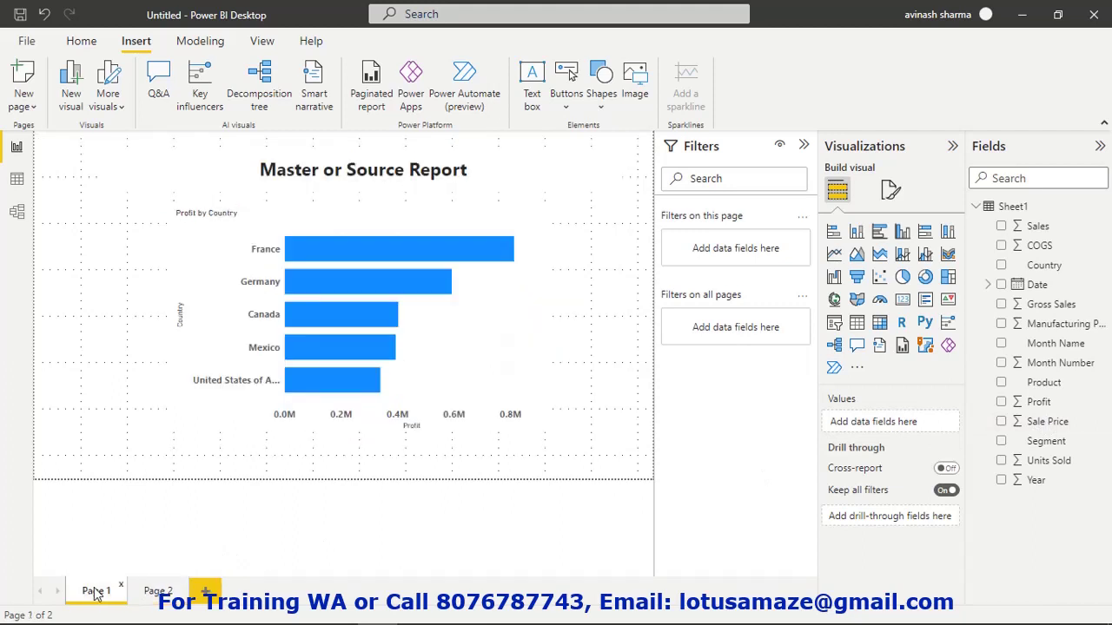
pyautogui.moveTo(318, 258)
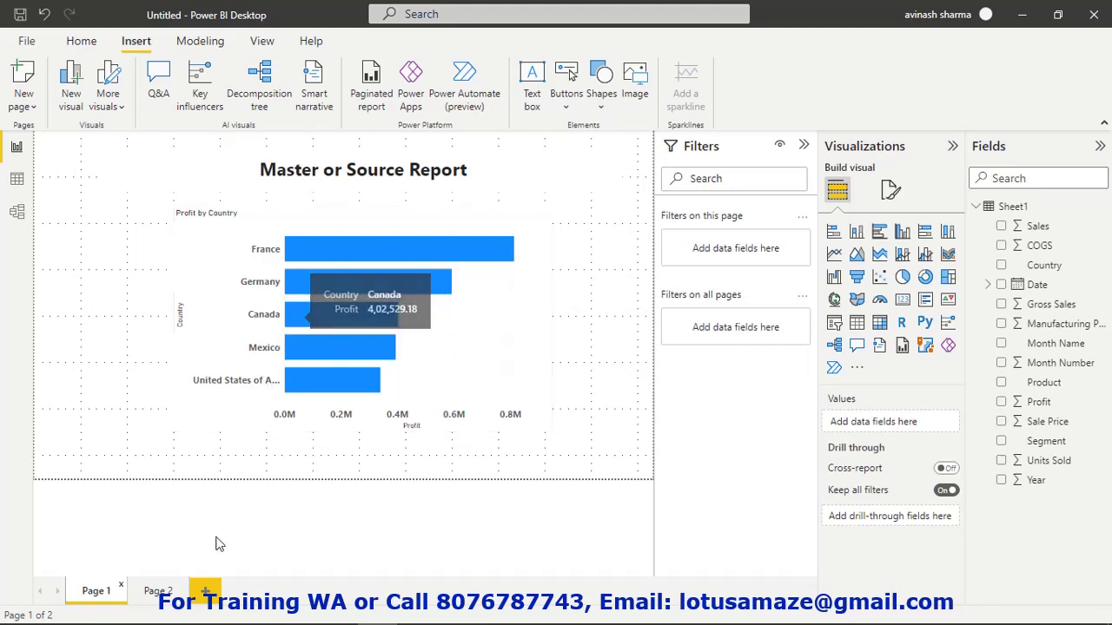
pyautogui.click(161, 592)
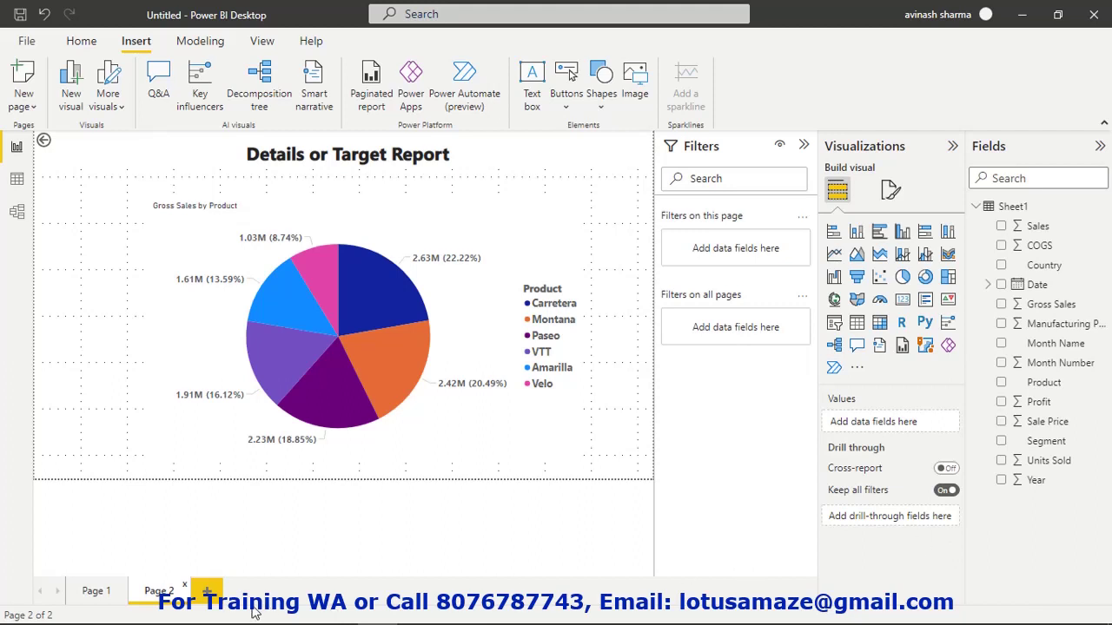
pyautogui.click(111, 594)
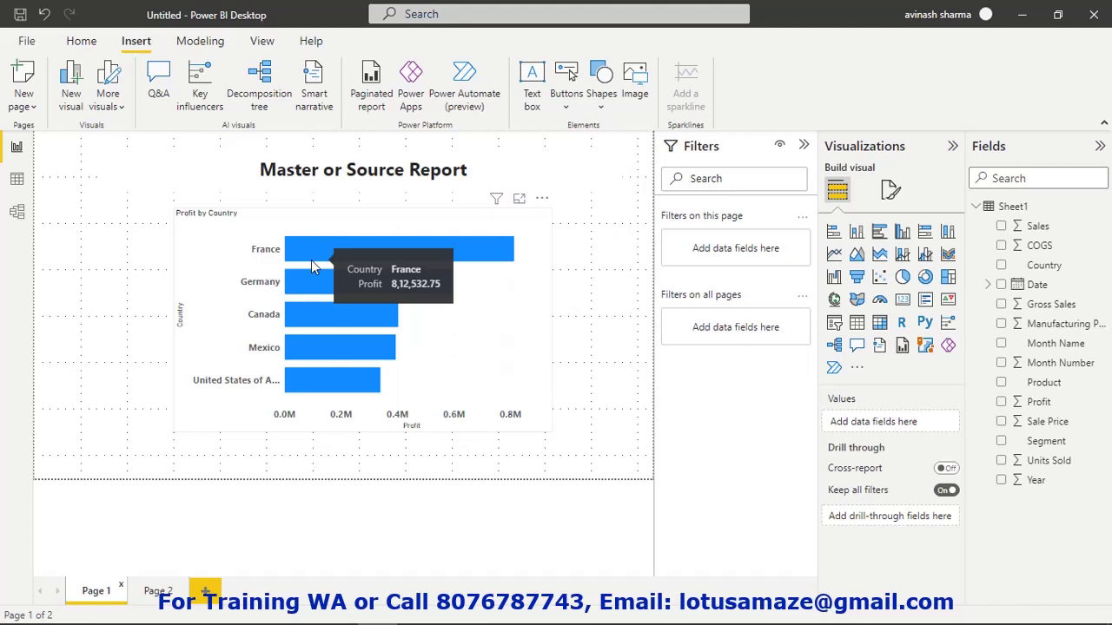
# Step: Add the Country field as the drill-through field of the target report on Page 2 and review its filter options
pyautogui.click(158, 592)
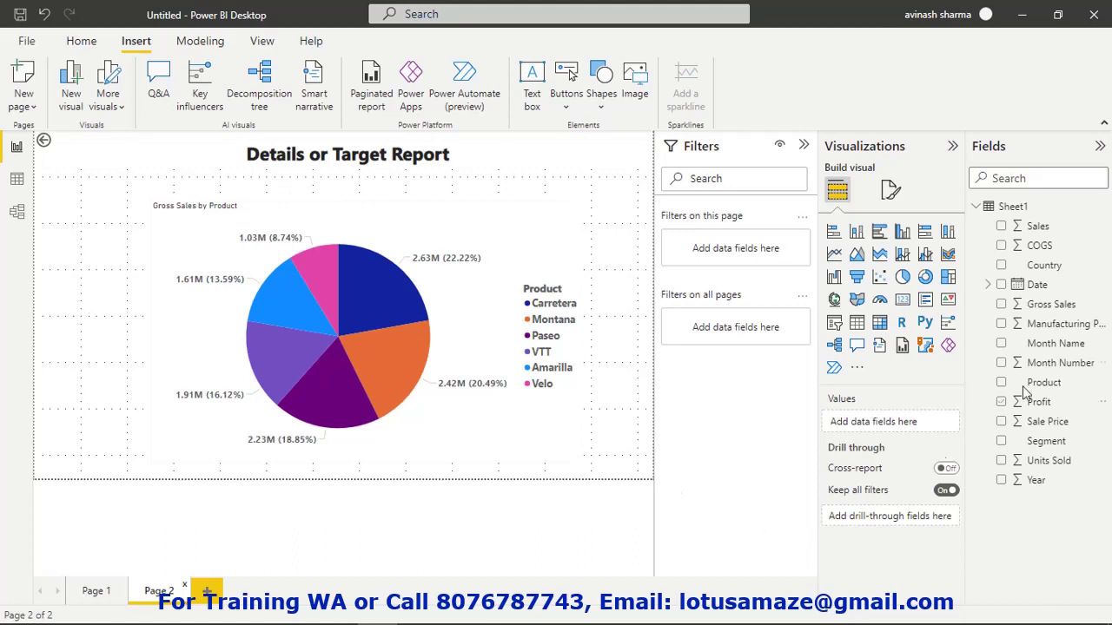
pyautogui.moveTo(1062, 276); pyautogui.dragTo(906, 518)
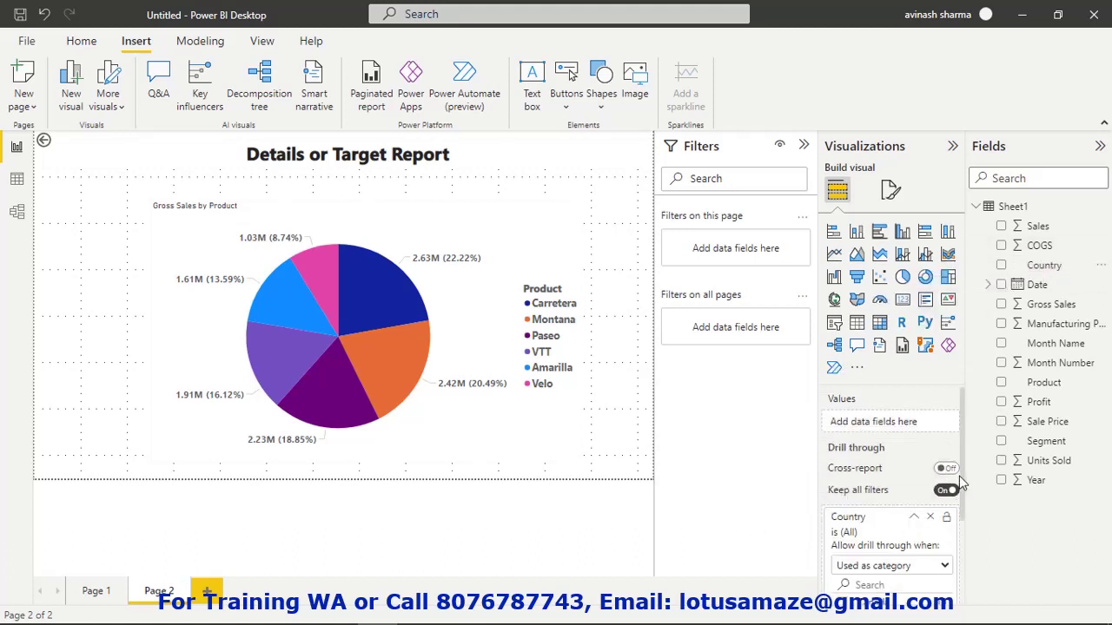
pyautogui.scroll(-3, 967, 432)
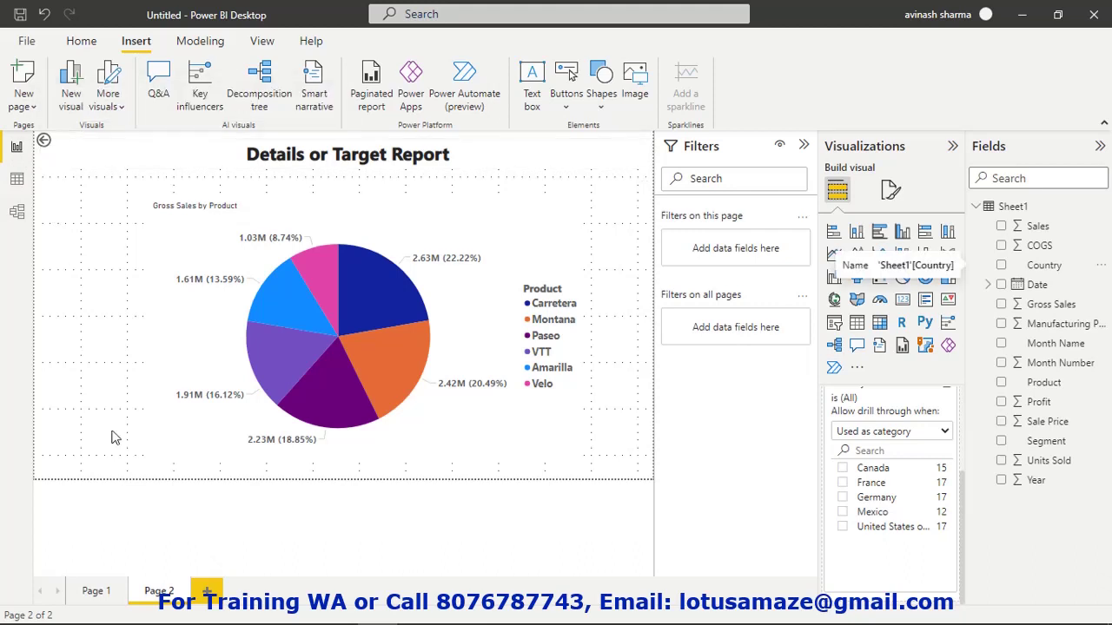
# Step: Test drilling through from the France bar on Page 1 to Page 2, and go back with the page's back button
pyautogui.click(96, 590)
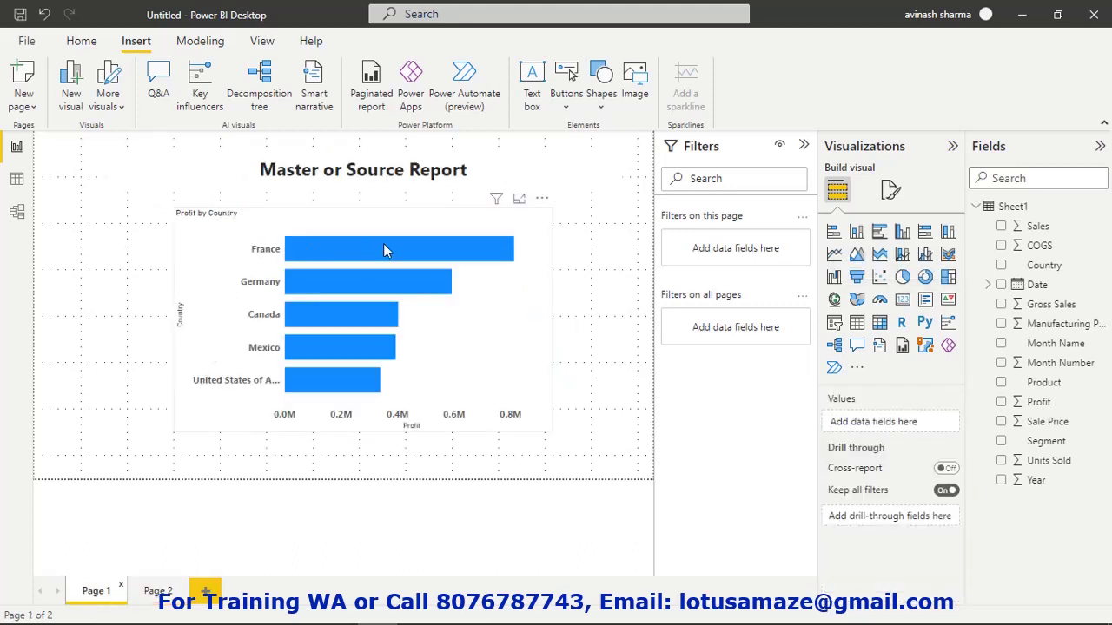
pyautogui.moveTo(387, 251)
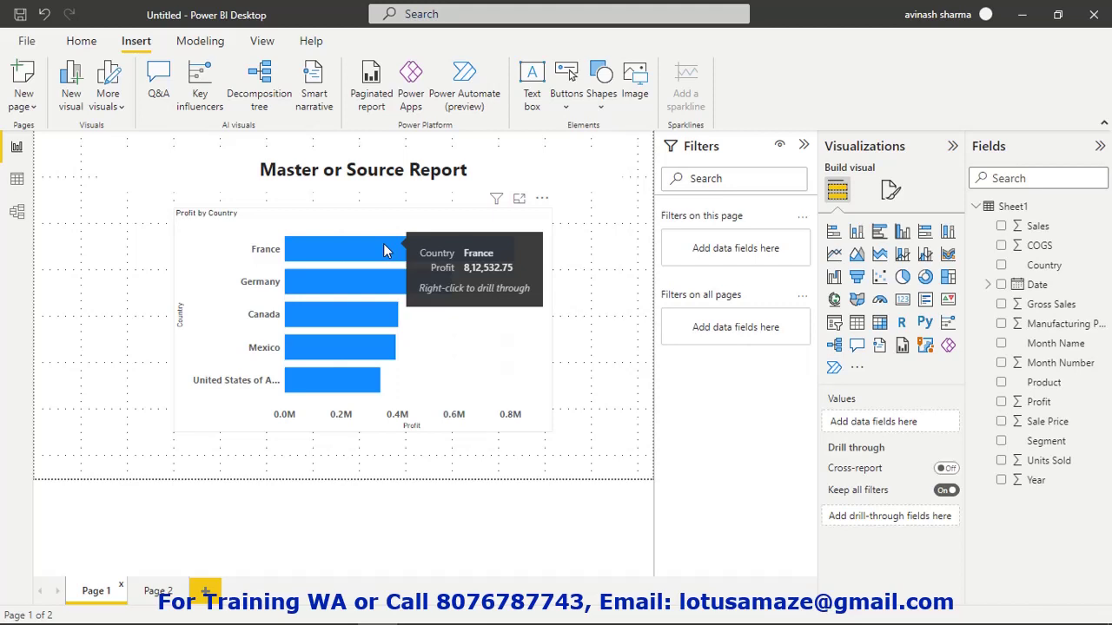
pyautogui.rightClick(387, 251)
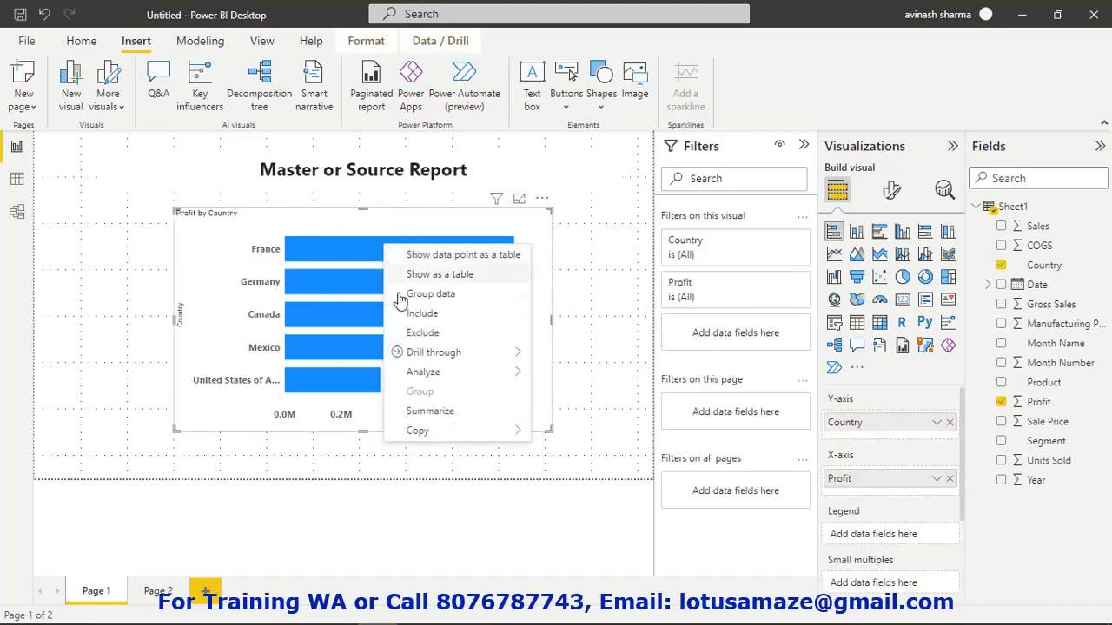
pyautogui.moveTo(423, 356)
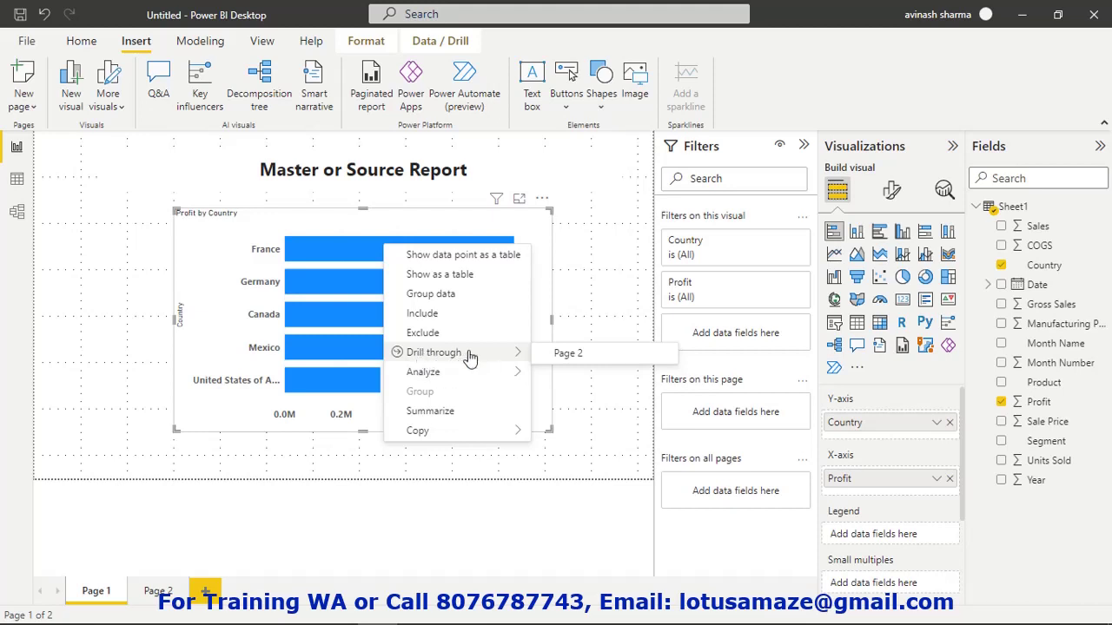
pyautogui.click(569, 354)
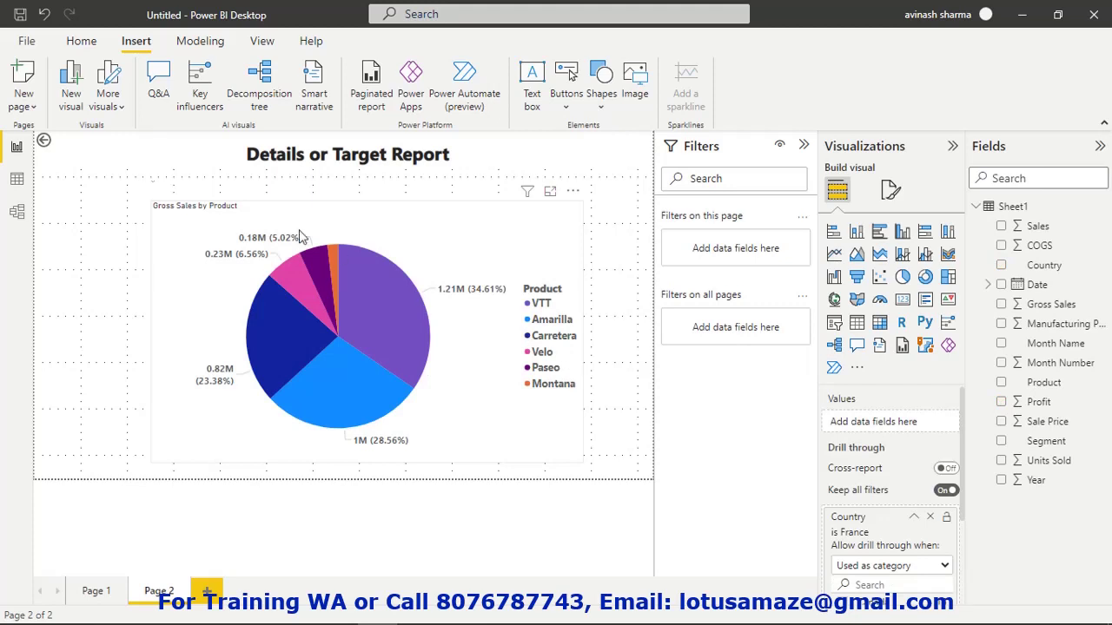
pyautogui.keyDown('ctrl'); pyautogui.click(44, 144); pyautogui.keyUp('ctrl')
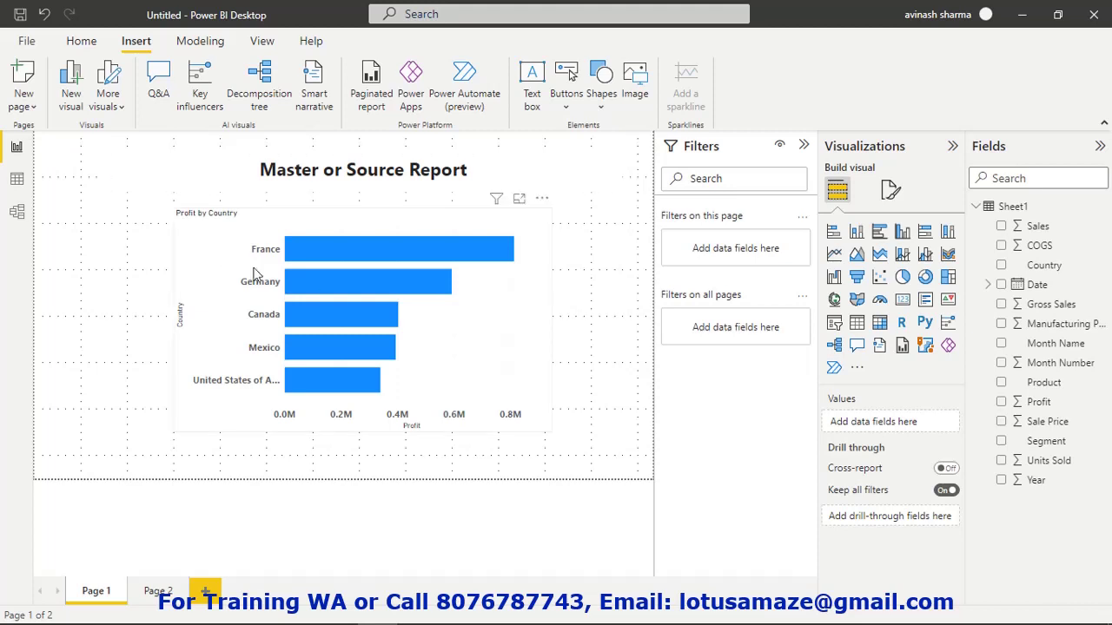
# Step: Drill through from the Germany bar in the Profit by Country chart to Page 2
pyautogui.rightClick(371, 288)
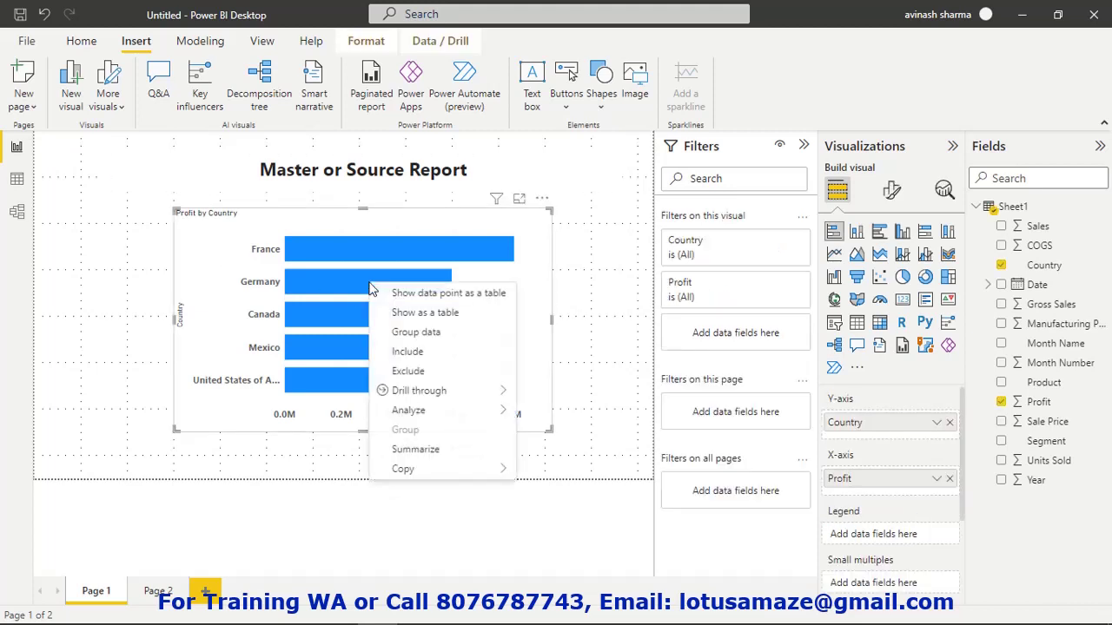
pyautogui.moveTo(419, 391)
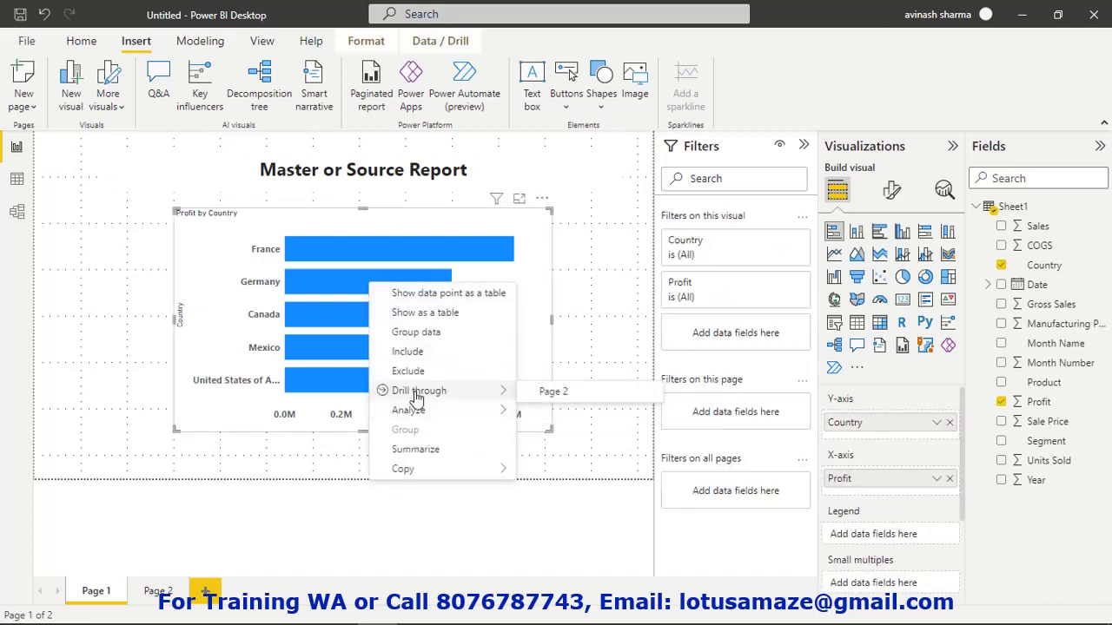
pyautogui.click(542, 398)
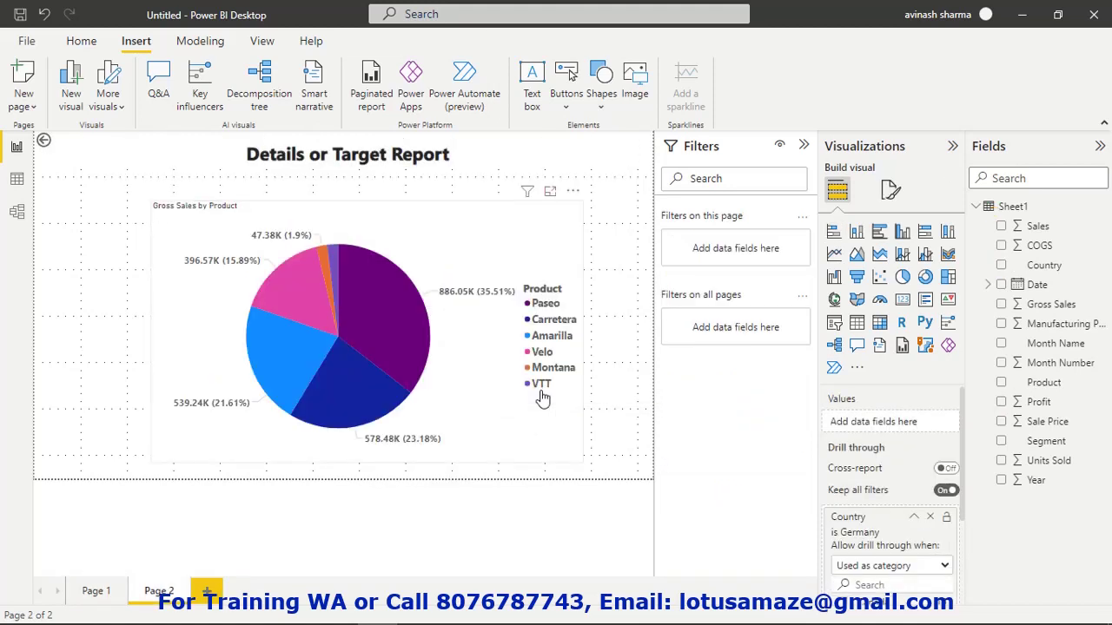
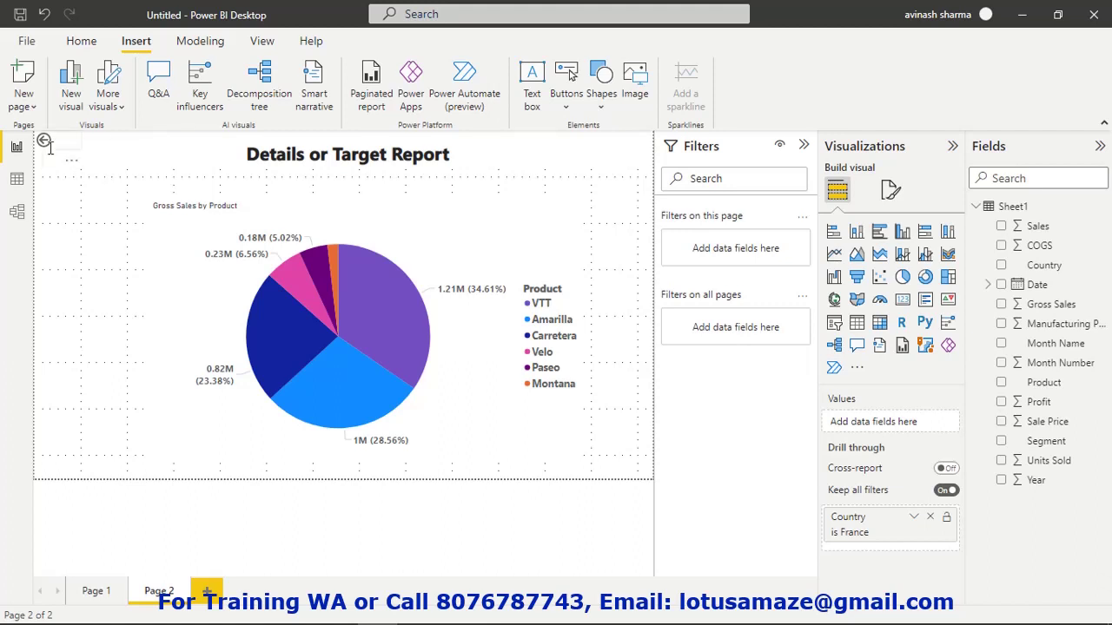
# Step: Replace Page 2's back button with a left arrow button placed right of the report title, and enable its Back action
pyautogui.click(50, 148)
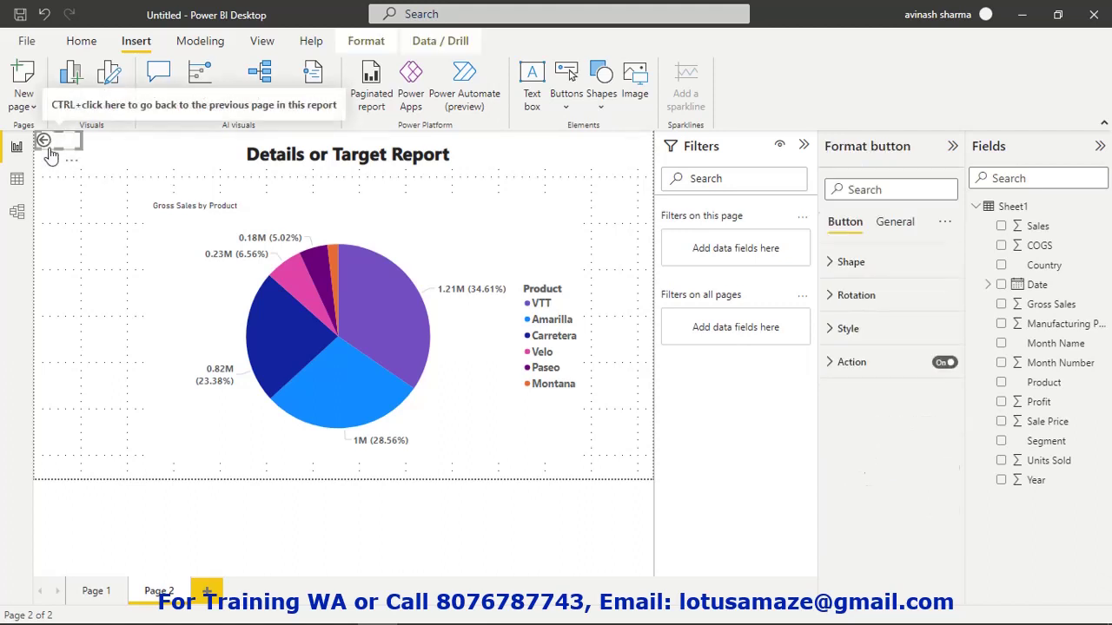
pyautogui.press('Delete')
pyautogui.click(566, 106)
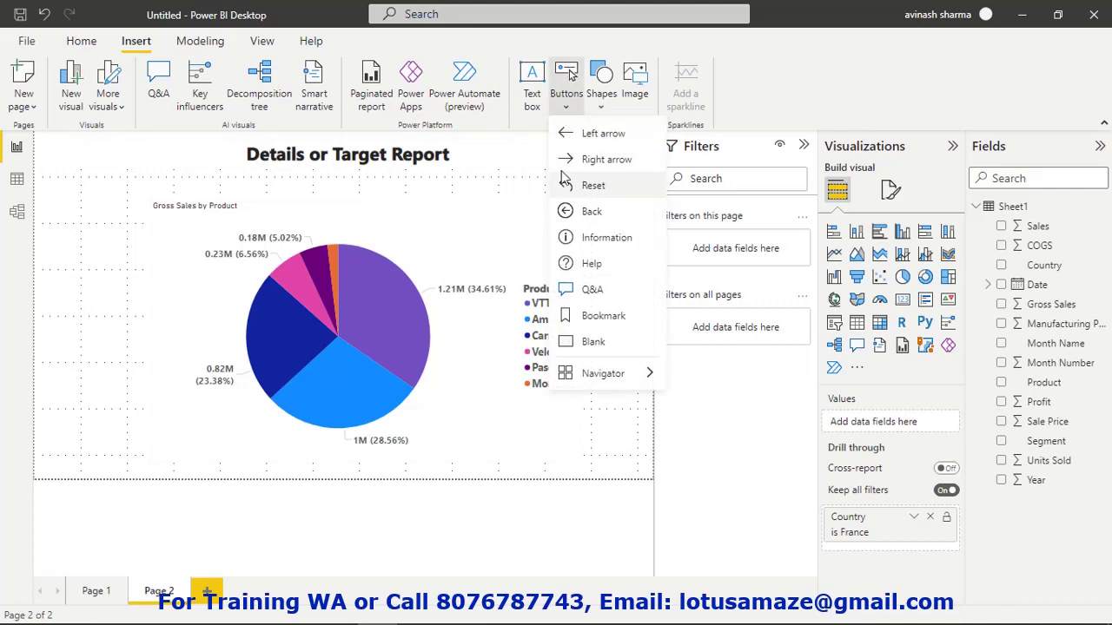
pyautogui.click(587, 135)
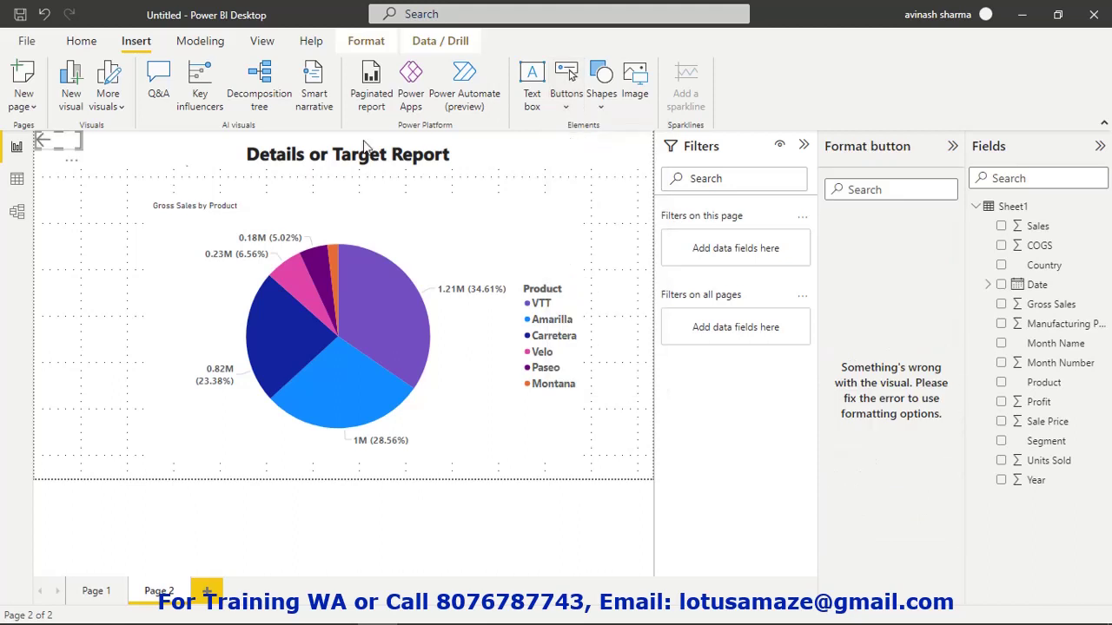
pyautogui.moveTo(43, 139); pyautogui.dragTo(579, 173)
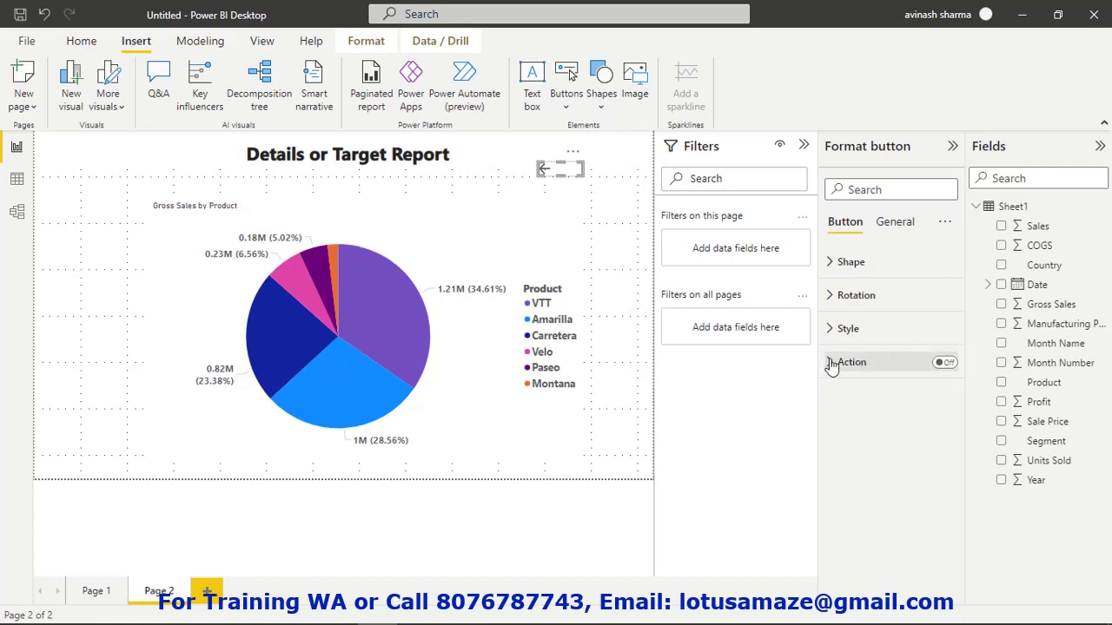
pyautogui.click(944, 363)
pyautogui.click(830, 363)
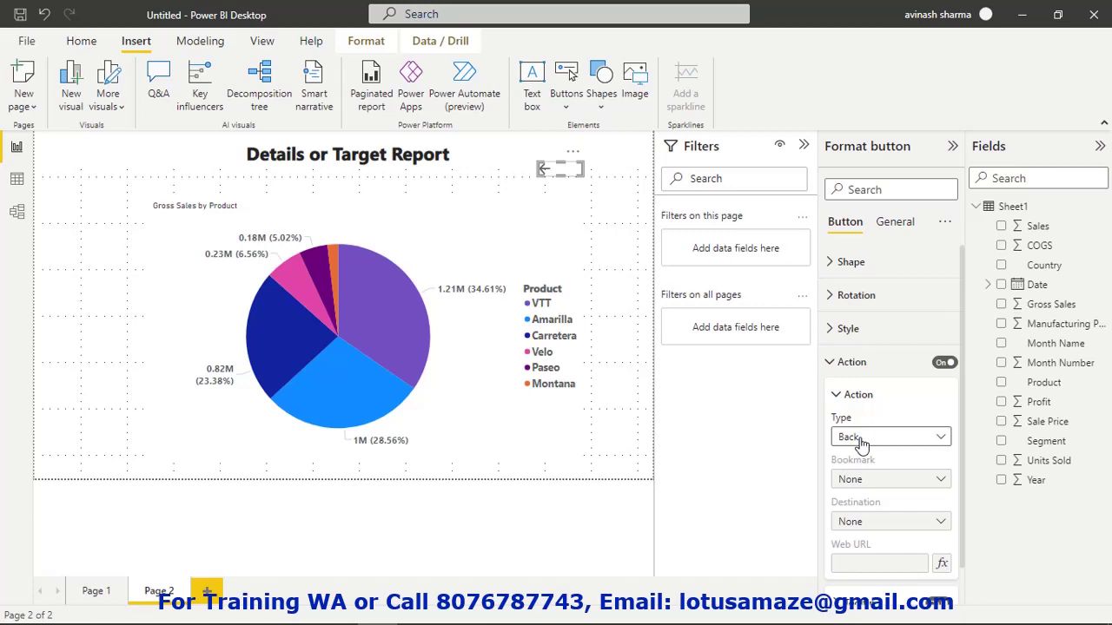
# Step: Test the new arrow button by drilling through from France on Page 1 to Page 2 and returning with it
pyautogui.click(95, 591)
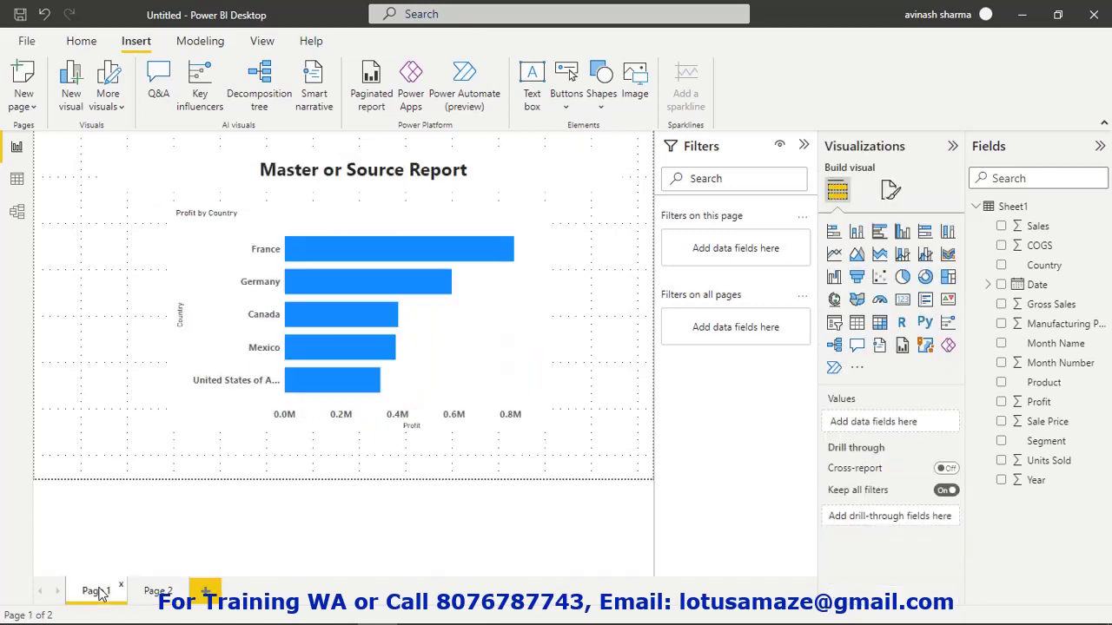
pyautogui.rightClick(391, 258)
pyautogui.moveTo(427, 363)
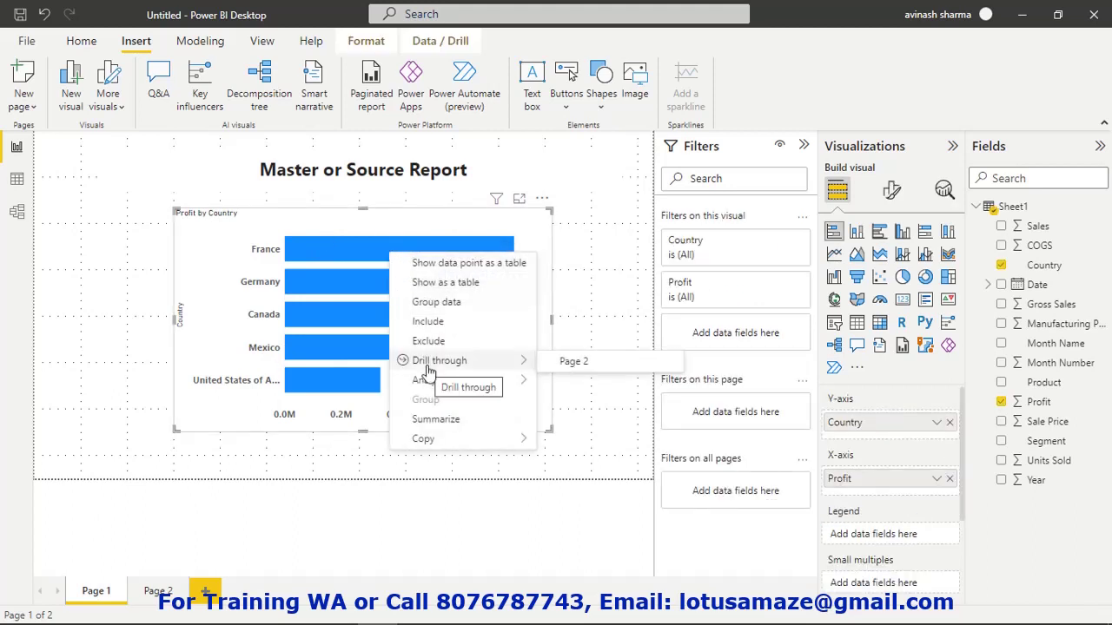
pyautogui.click(574, 363)
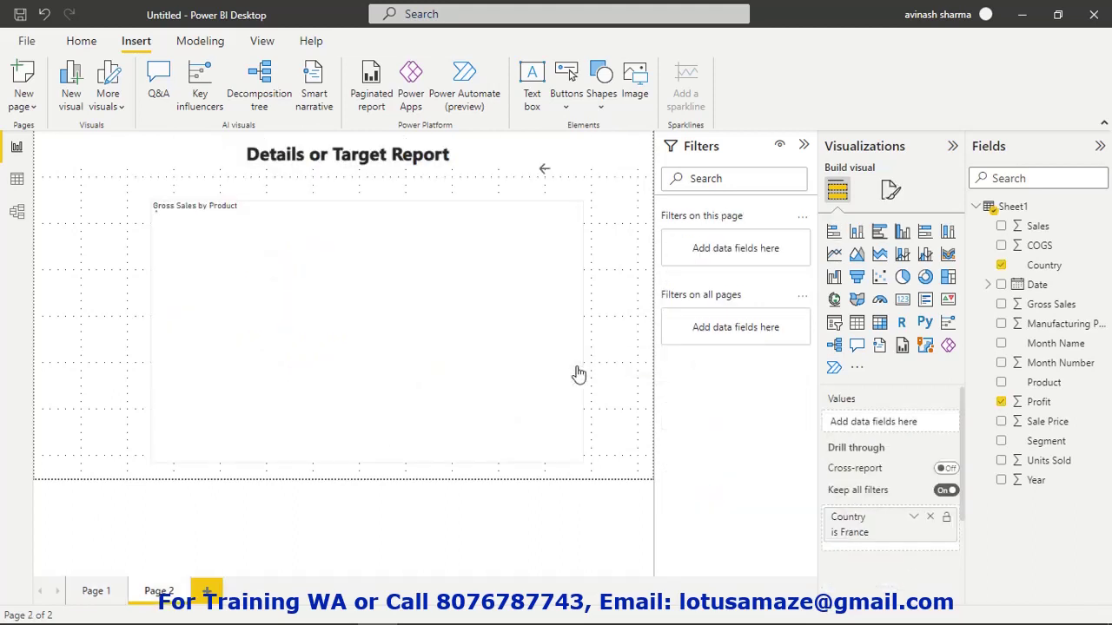
pyautogui.keyDown('ctrl'); pyautogui.click(547, 170); pyautogui.keyUp('ctrl')
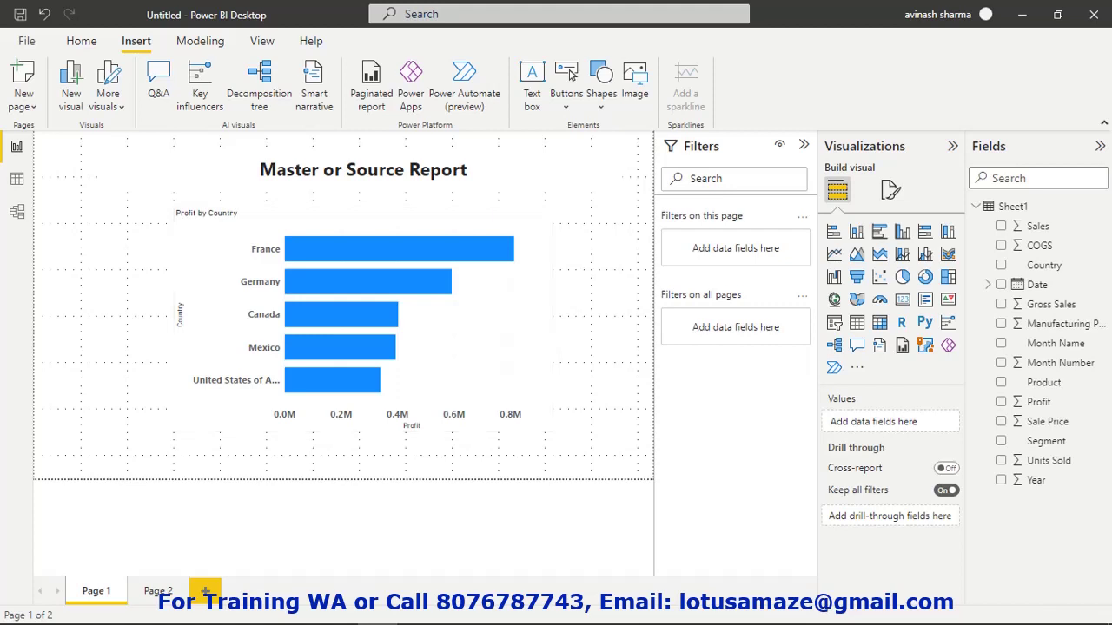
# Step: Add a Product filter to Page 1 that applies to the whole page, selecting Amarilla, Carretera and Montana
pyautogui.click(153, 598)
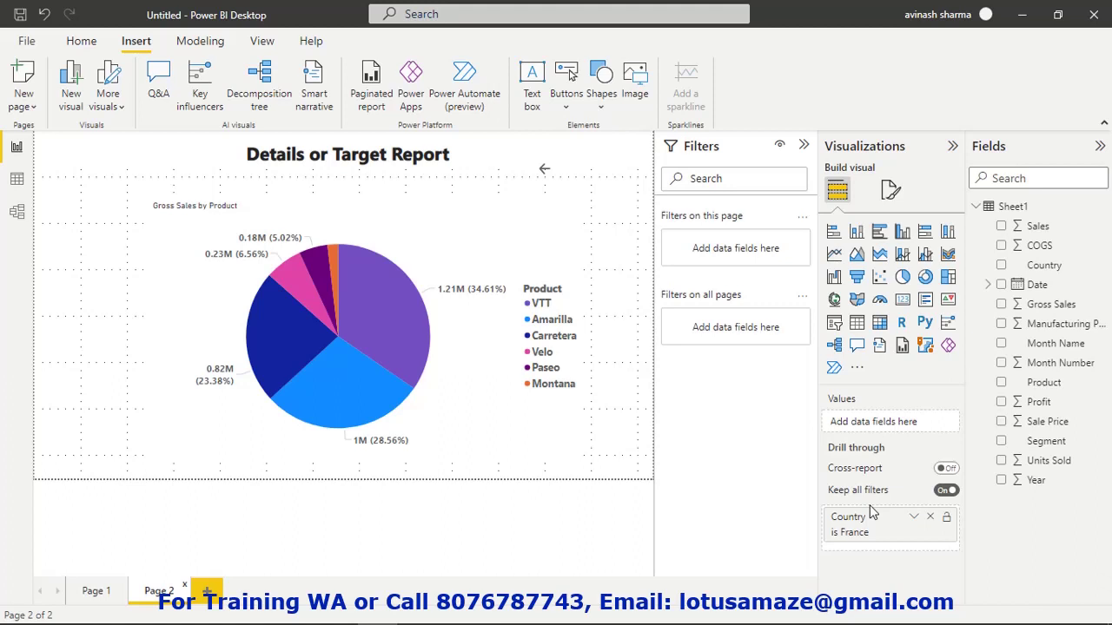
pyautogui.click(100, 597)
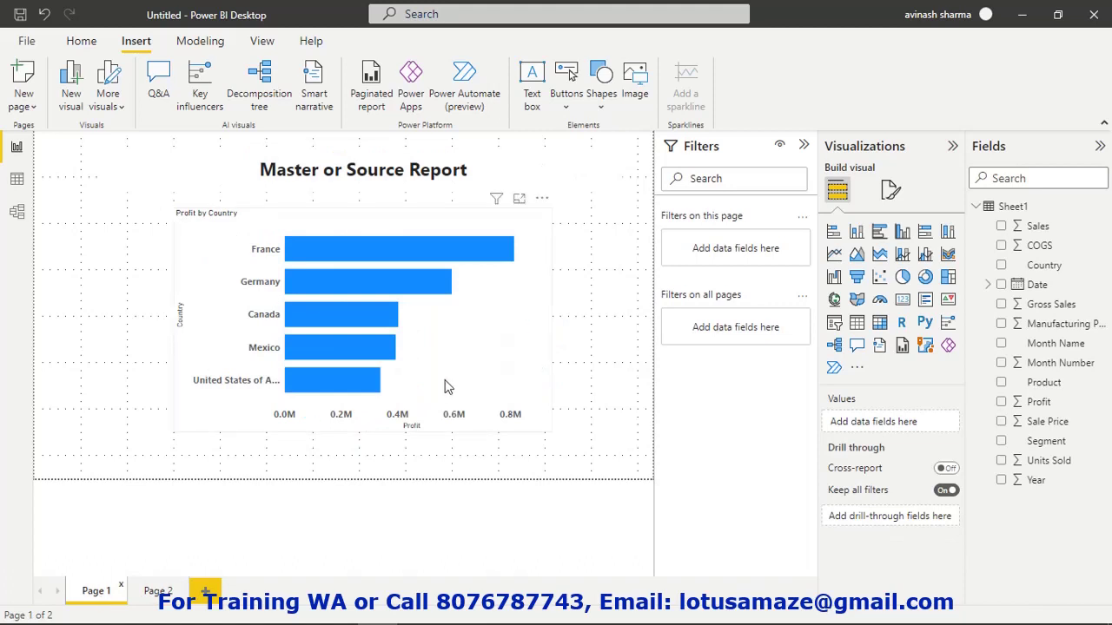
pyautogui.click(561, 388)
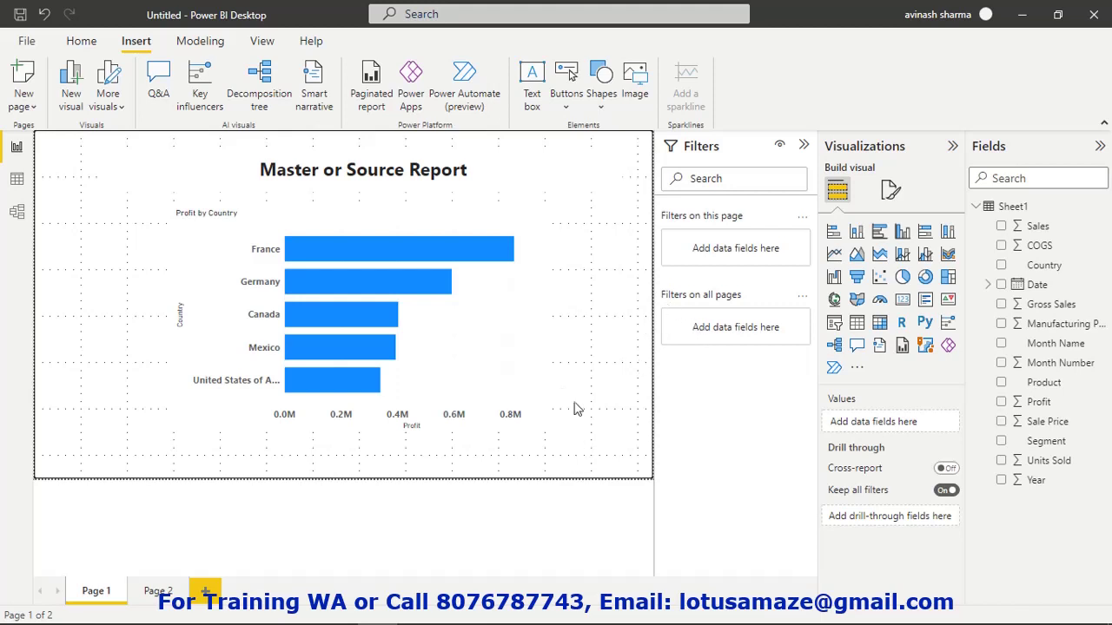
pyautogui.click(538, 341)
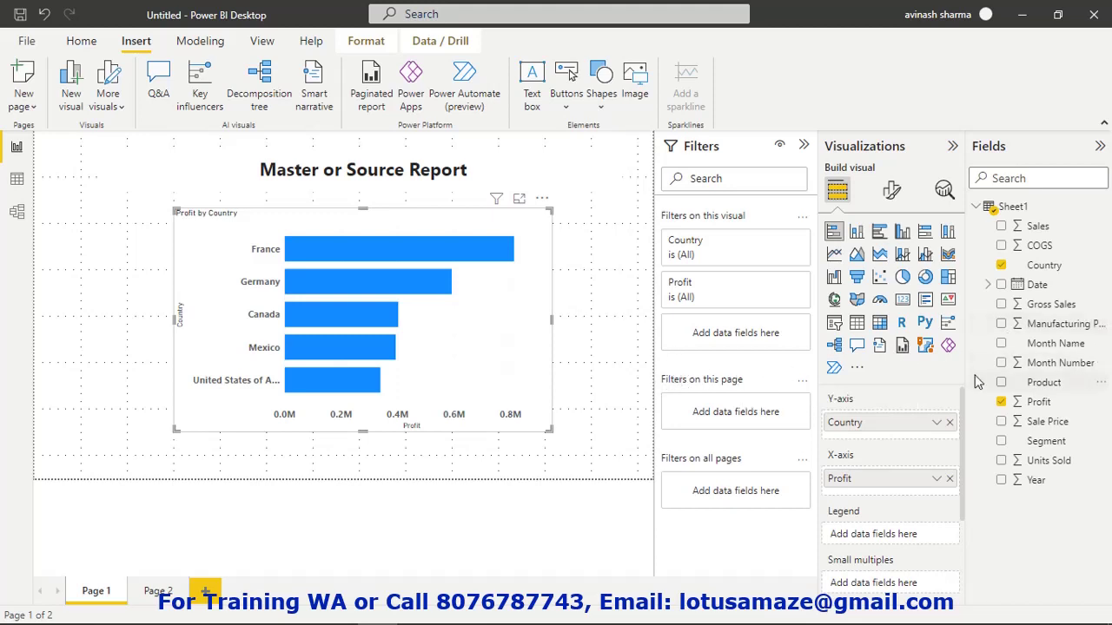
pyautogui.moveTo(1042, 383); pyautogui.dragTo(747, 413)
pyautogui.scroll(-2, 821, 426)
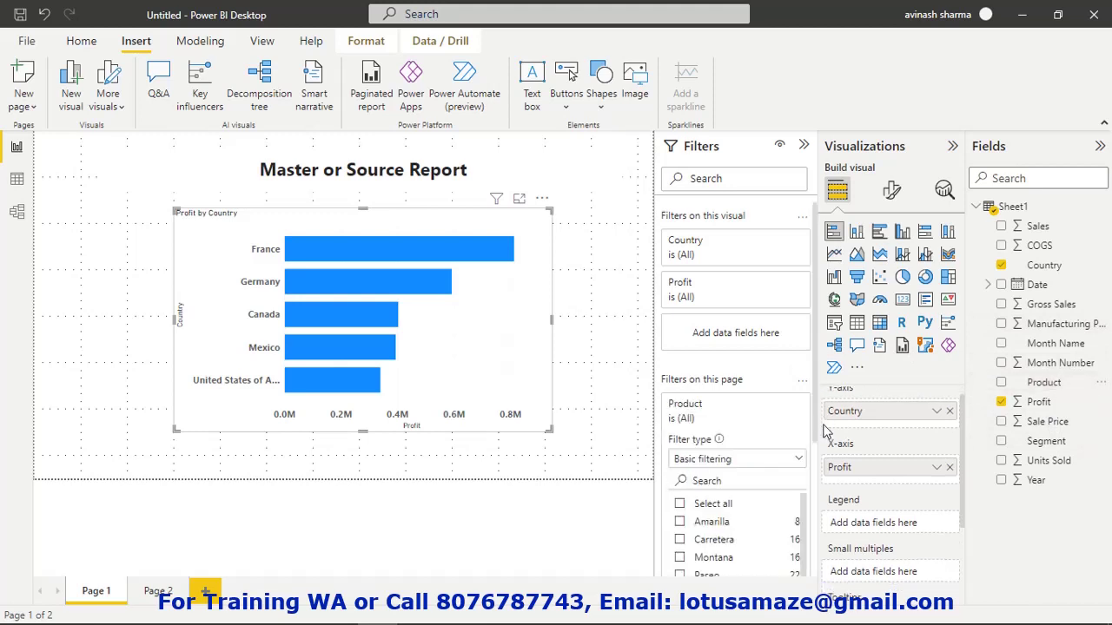
pyautogui.click(679, 522)
pyautogui.click(679, 539)
pyautogui.click(679, 558)
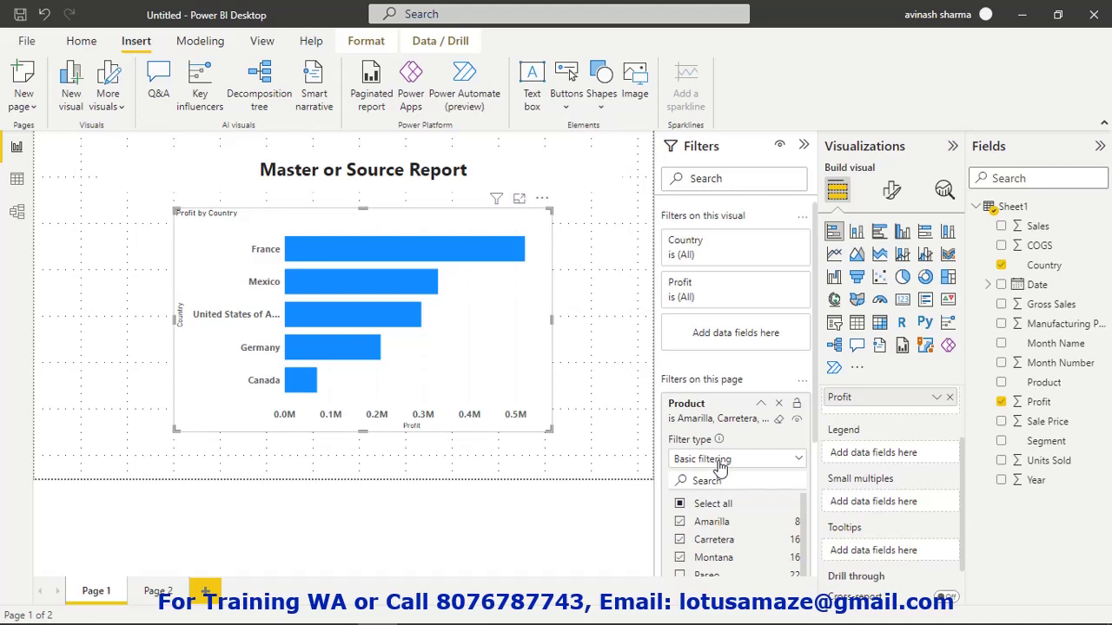
# Step: Drill through from the France bar in the filtered Profit by Country chart to Page 2
pyautogui.rightClick(354, 261)
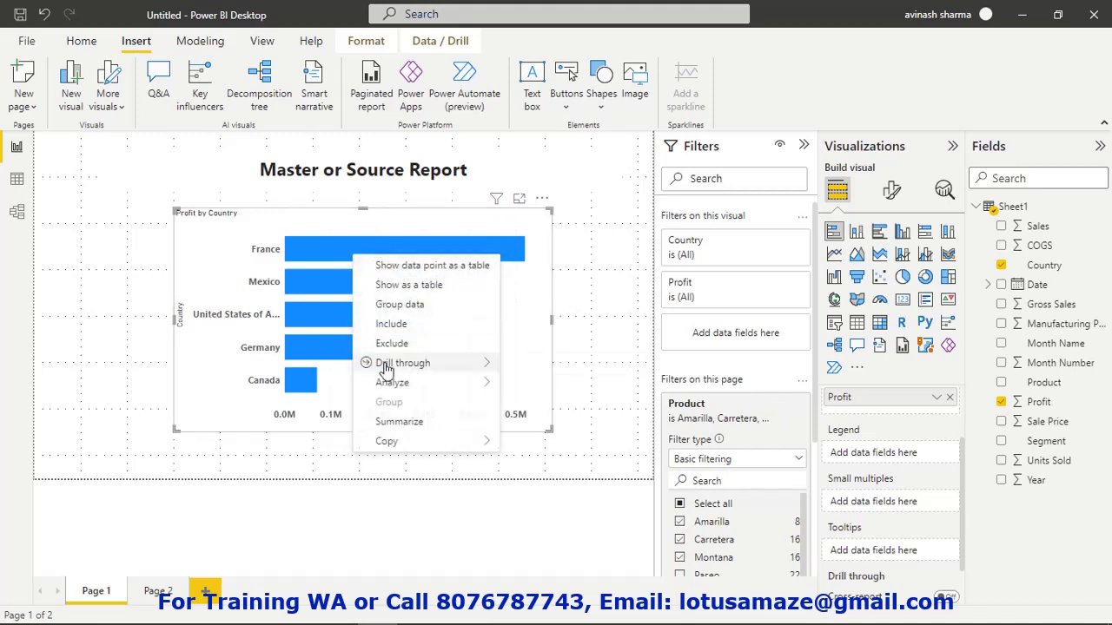
pyautogui.moveTo(386, 363)
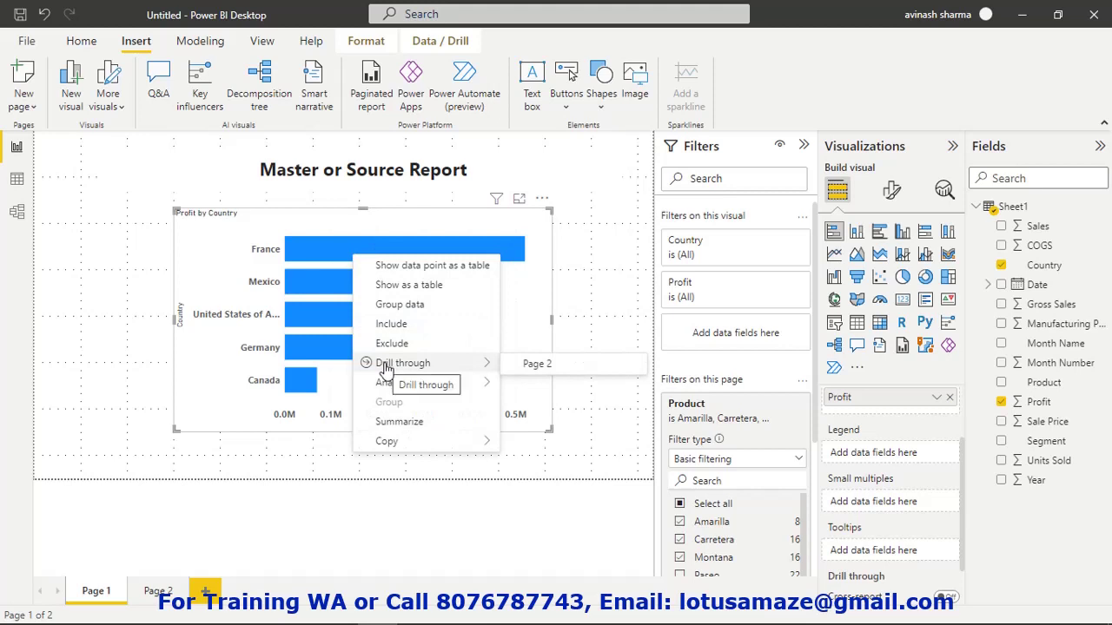
pyautogui.click(577, 369)
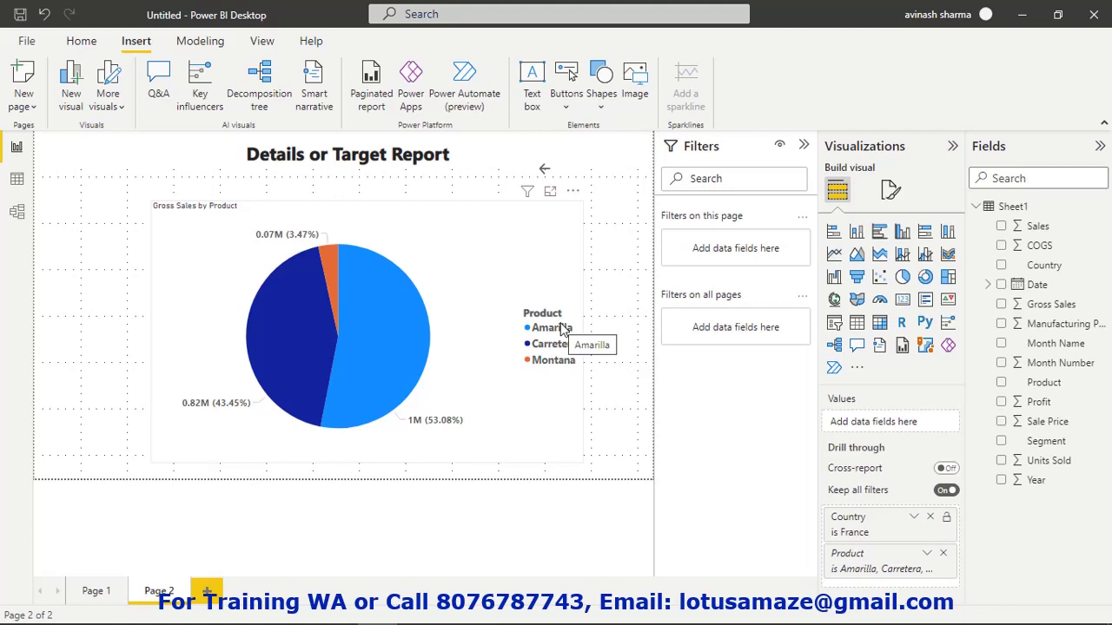
# Step: Turn off Keep all filters for Page 2's drill-through, and drill through from France on Page 1 again
pyautogui.click(944, 491)
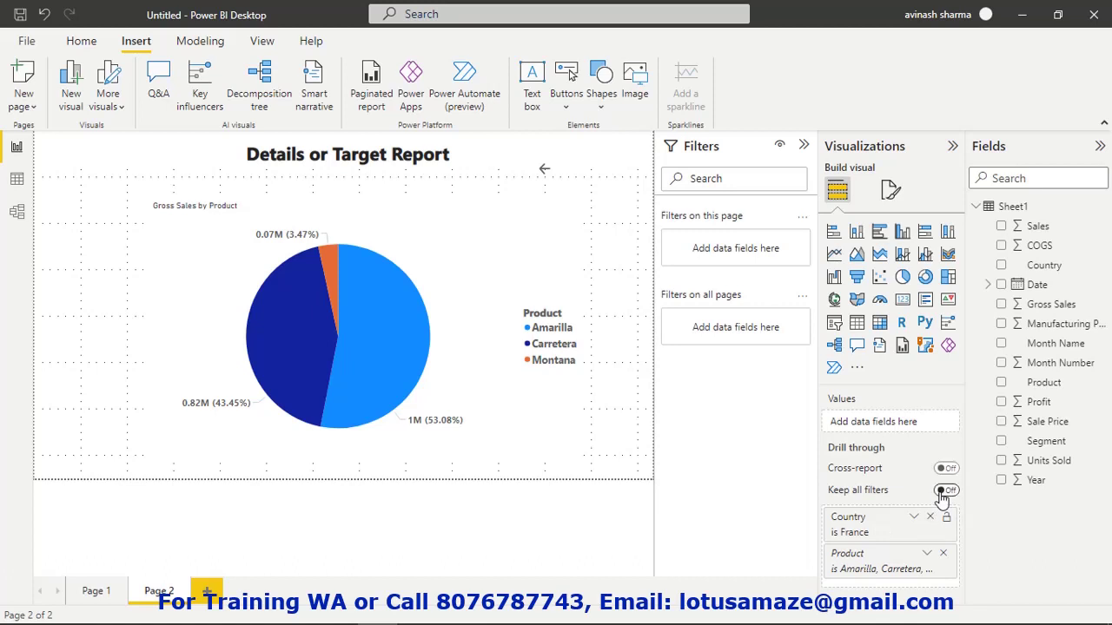
pyautogui.click(95, 591)
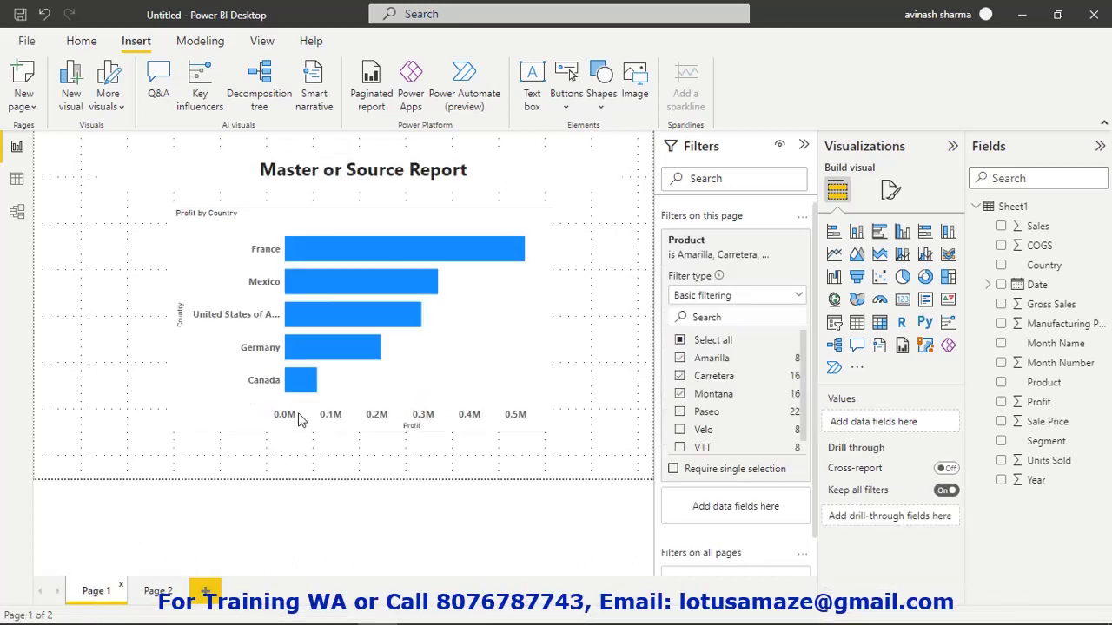
pyautogui.rightClick(405, 246)
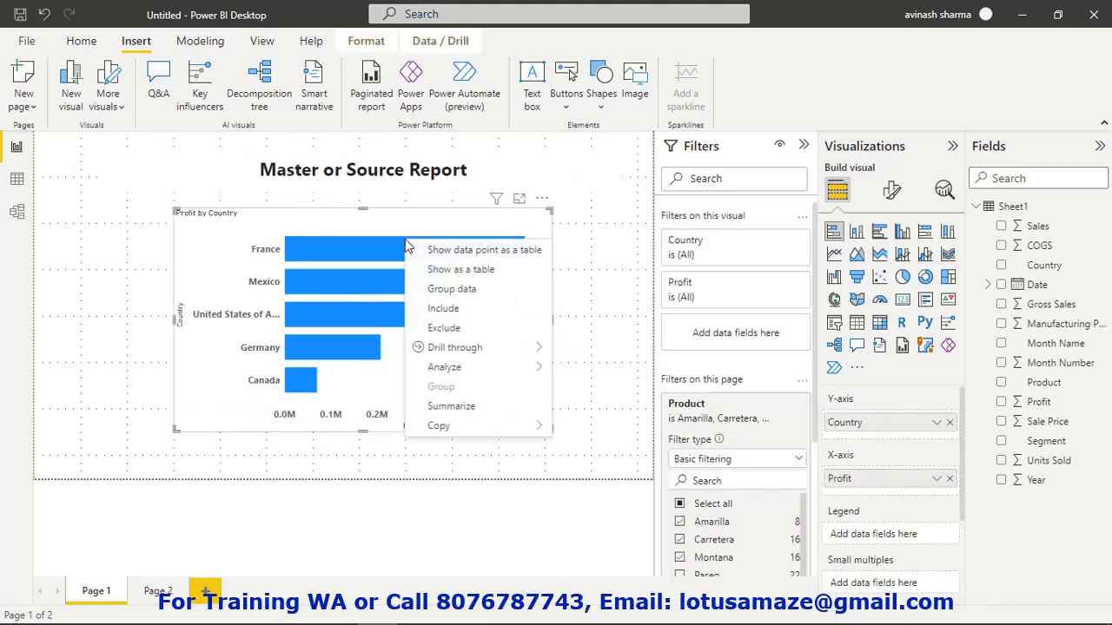
pyautogui.moveTo(438, 347)
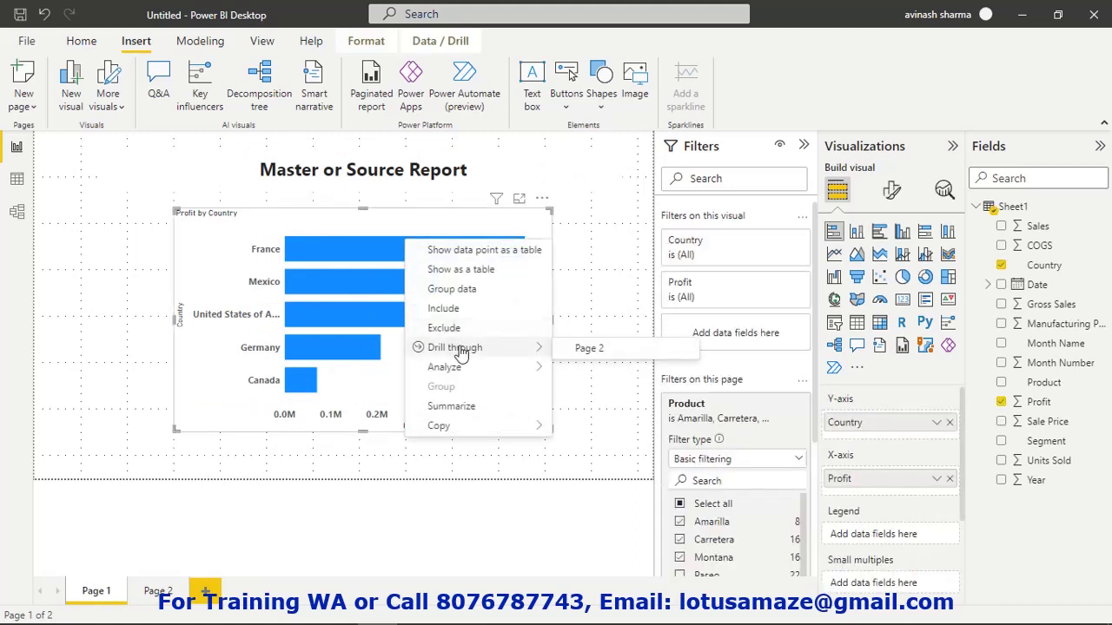
pyautogui.click(640, 351)
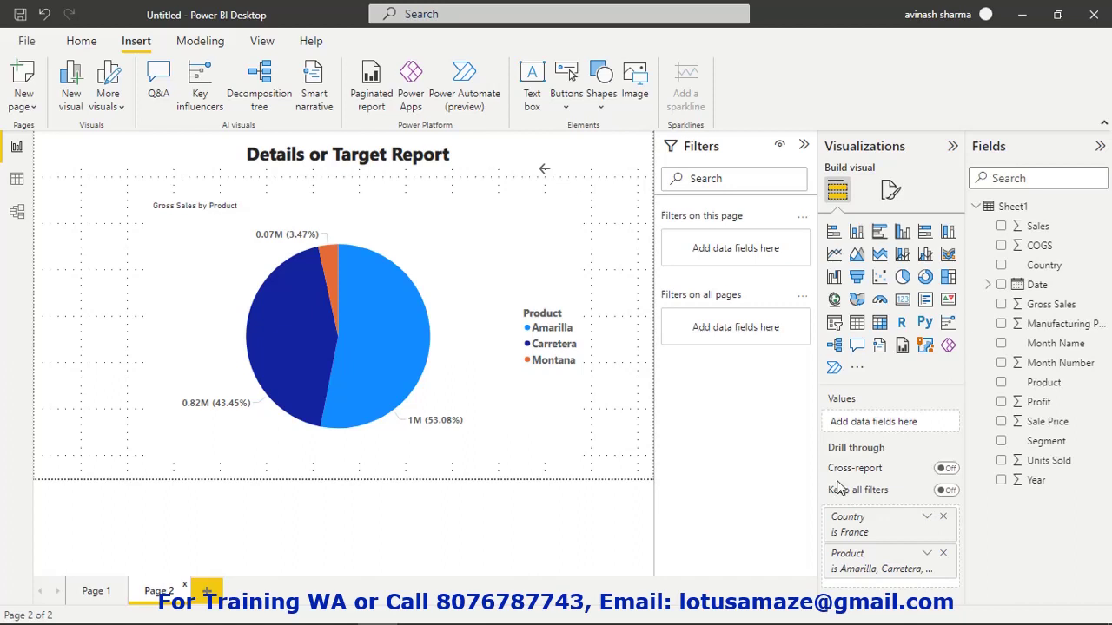
# Step: Replace Page 2's Country drill-through field with Units Sold, and check the France bar on Page 1 for a drill-through option
pyautogui.click(944, 517)
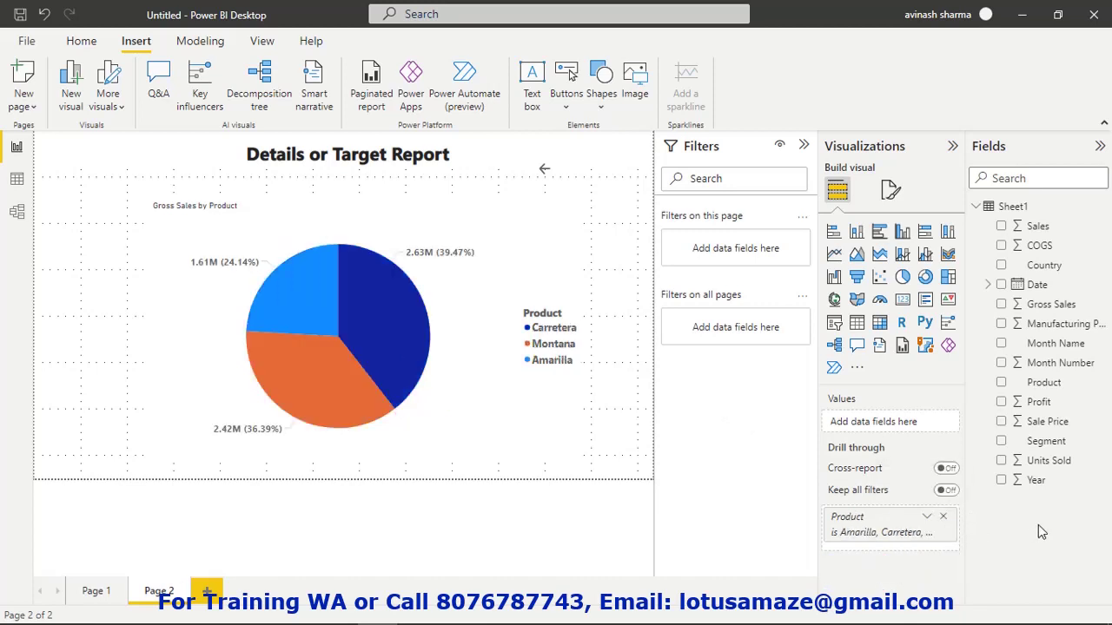
pyautogui.moveTo(1043, 467); pyautogui.dragTo(894, 521)
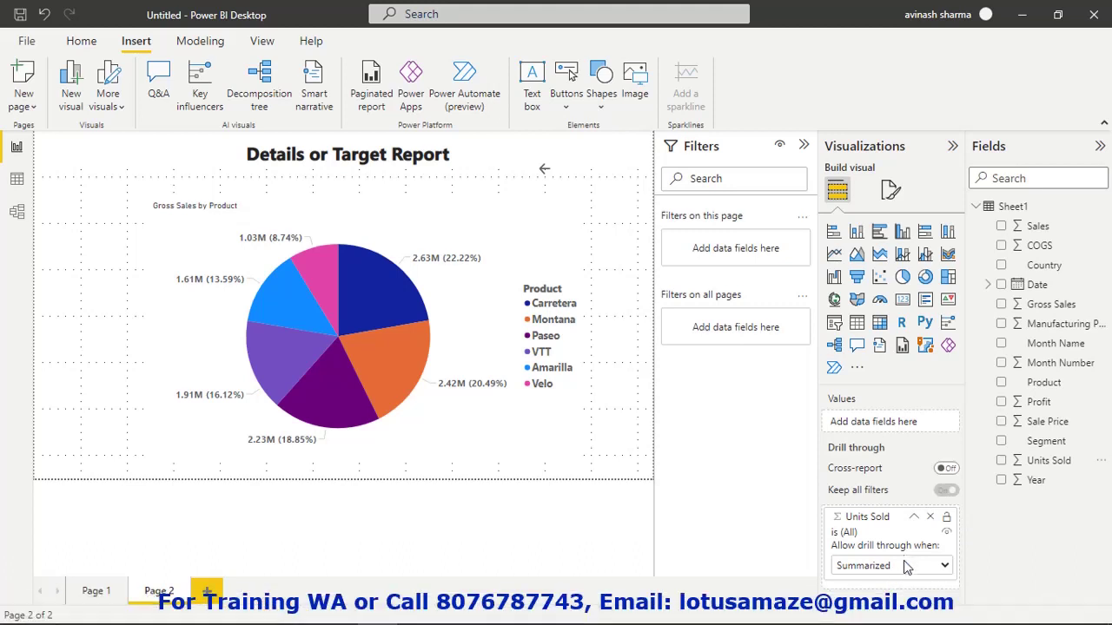
pyautogui.click(91, 593)
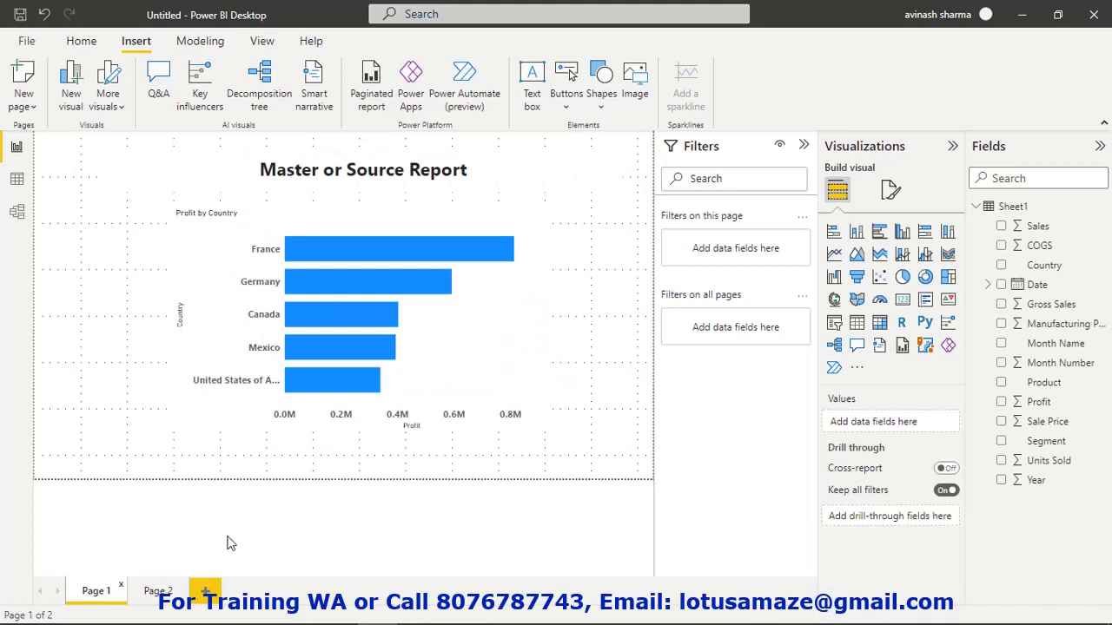
pyautogui.rightClick(419, 248)
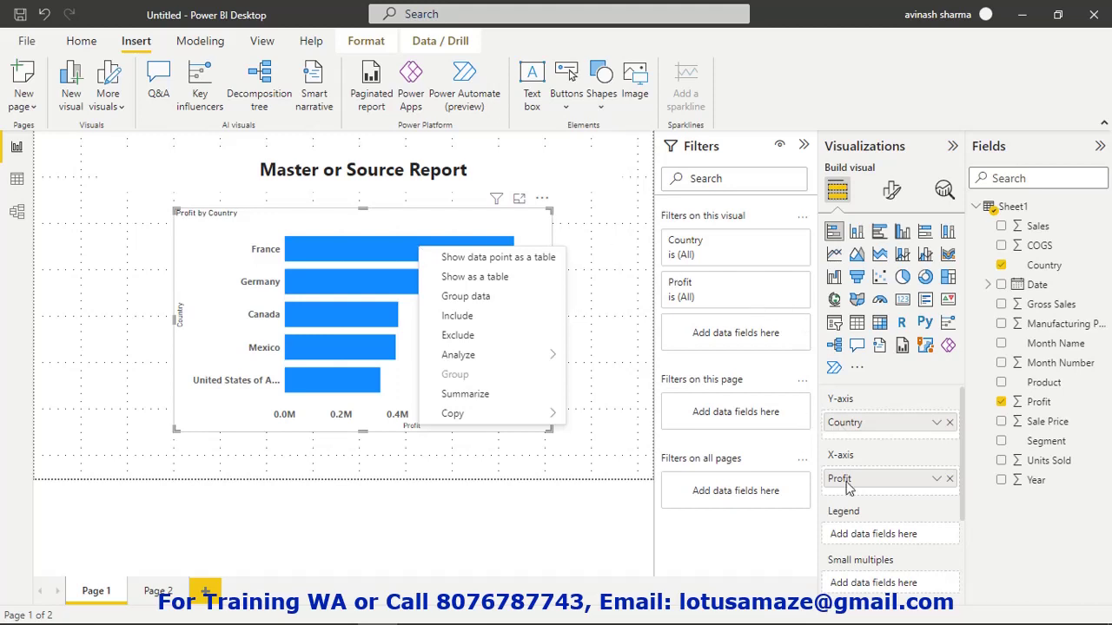
# Step: Replace the Units Sold drill-through field on Page 2 with Profit
pyautogui.click(159, 591)
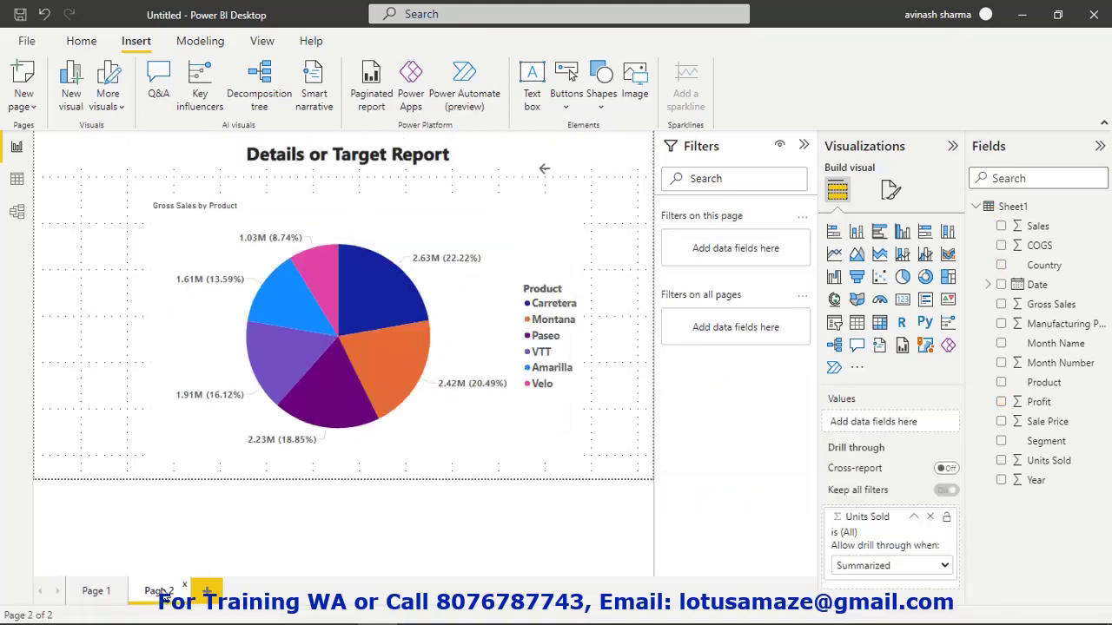
pyautogui.click(929, 518)
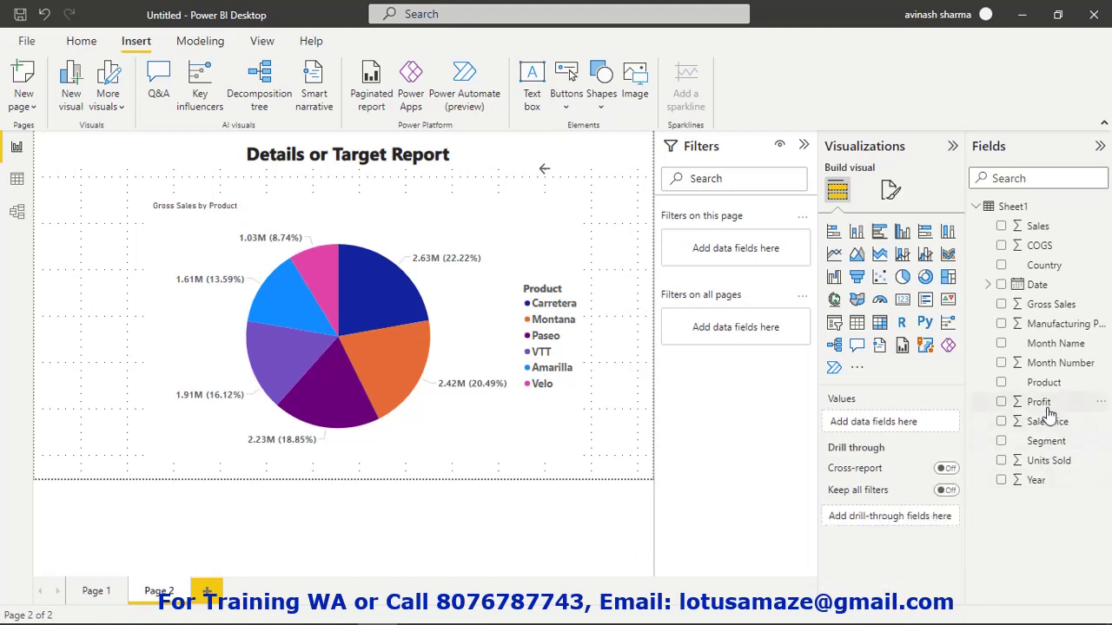
pyautogui.moveTo(1047, 410); pyautogui.dragTo(889, 516)
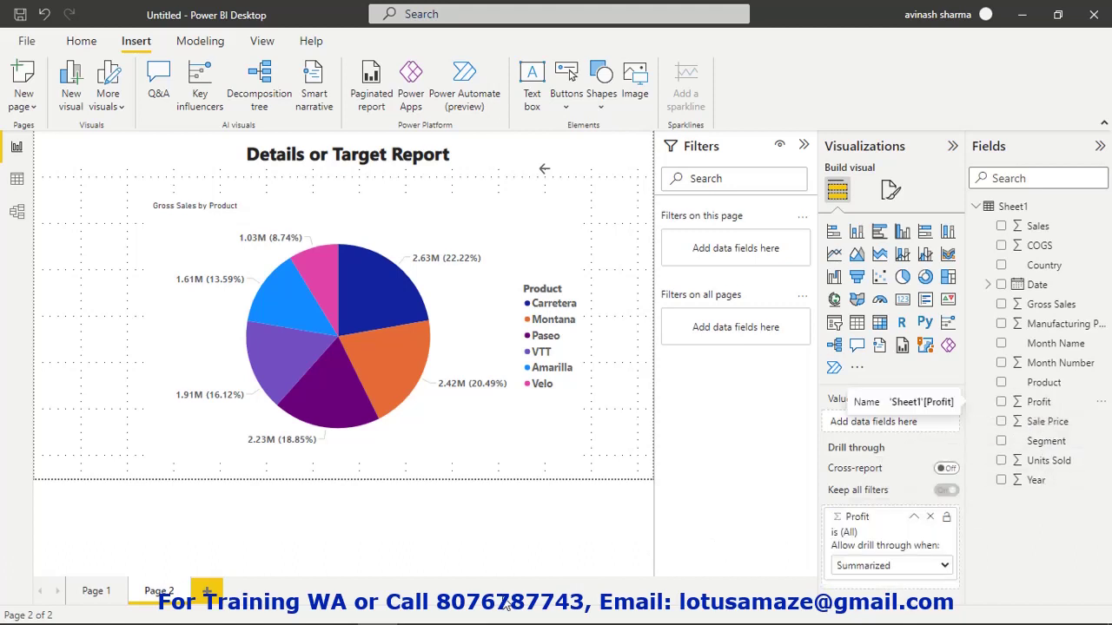
# Step: Test the Profit-based drill-through from the France bar on Page 1 to Page 2
pyautogui.click(95, 593)
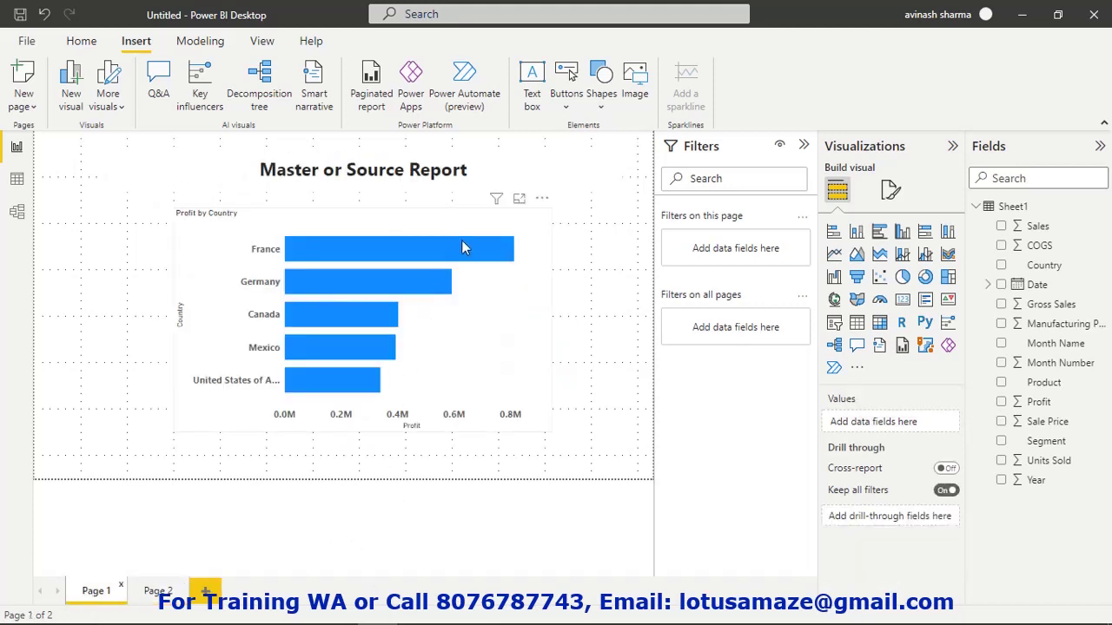
pyautogui.rightClick(462, 242)
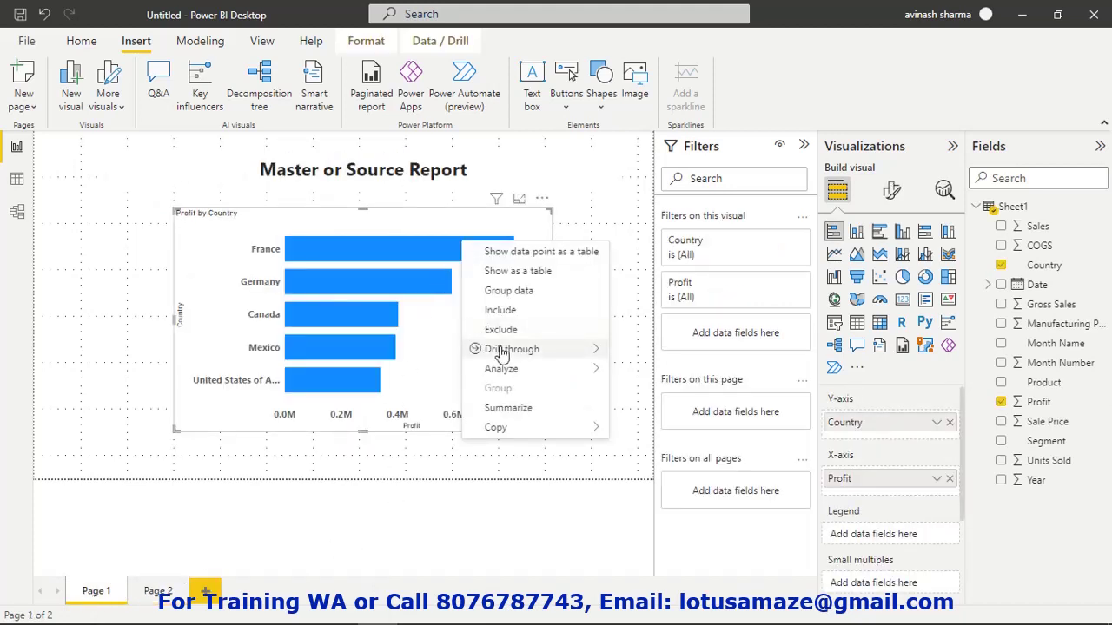
pyautogui.moveTo(502, 351)
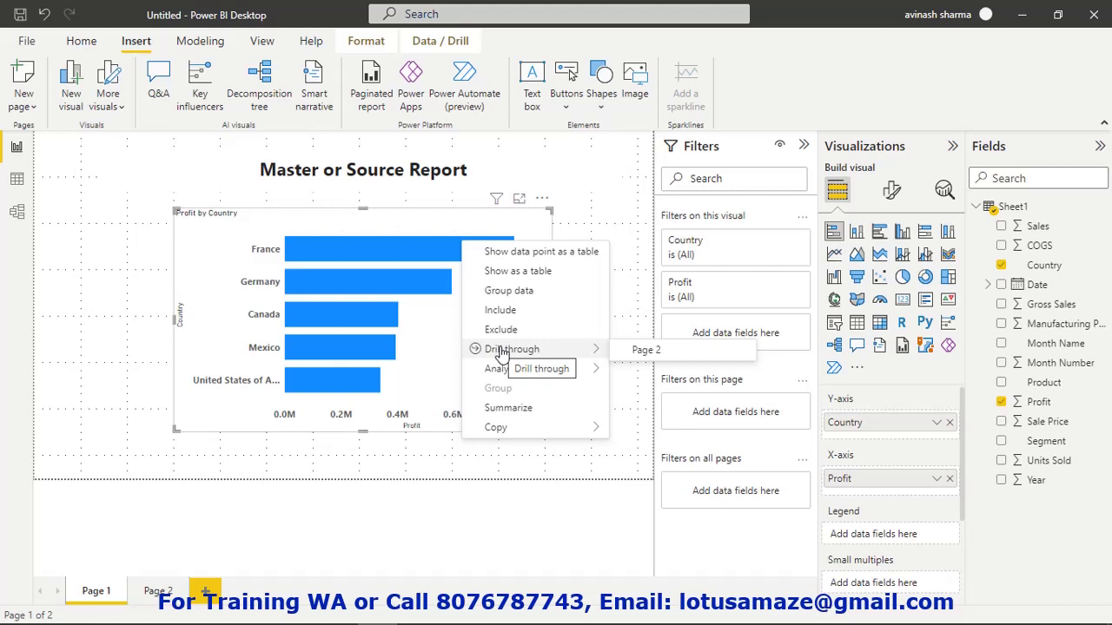
pyautogui.click(636, 356)
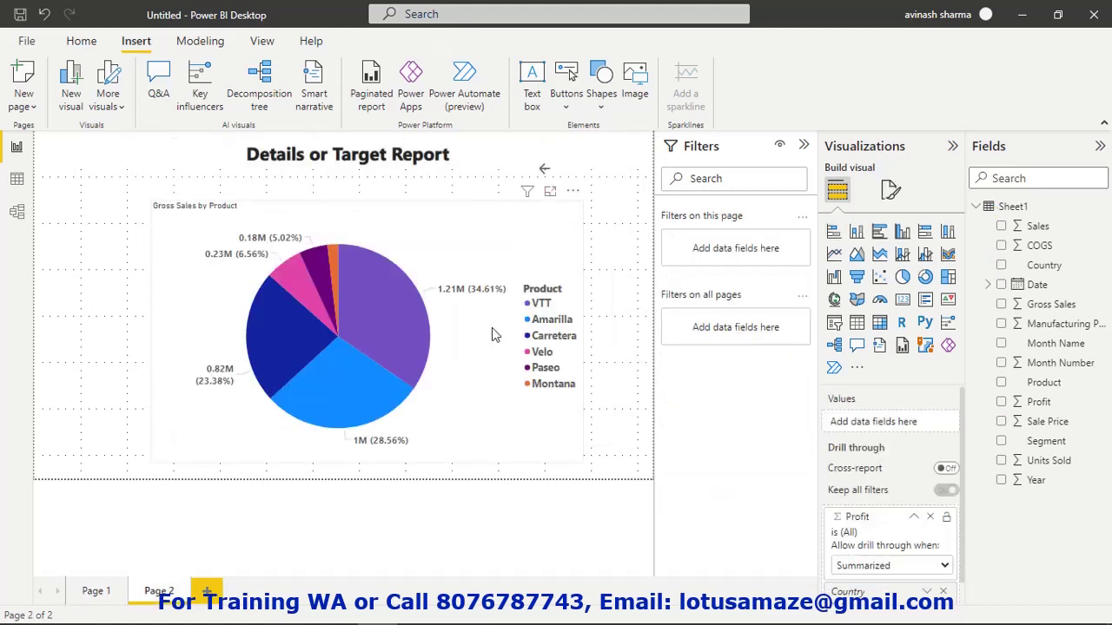